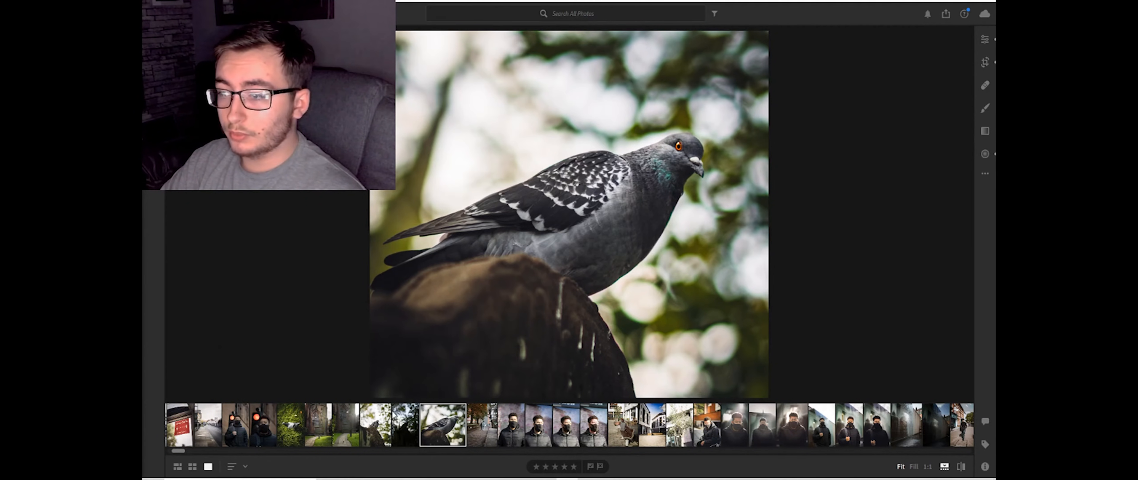
Open the dark, unedited portrait-format pigeon photo and examine the edges of the bird's wing and back up close.
click(404, 421)
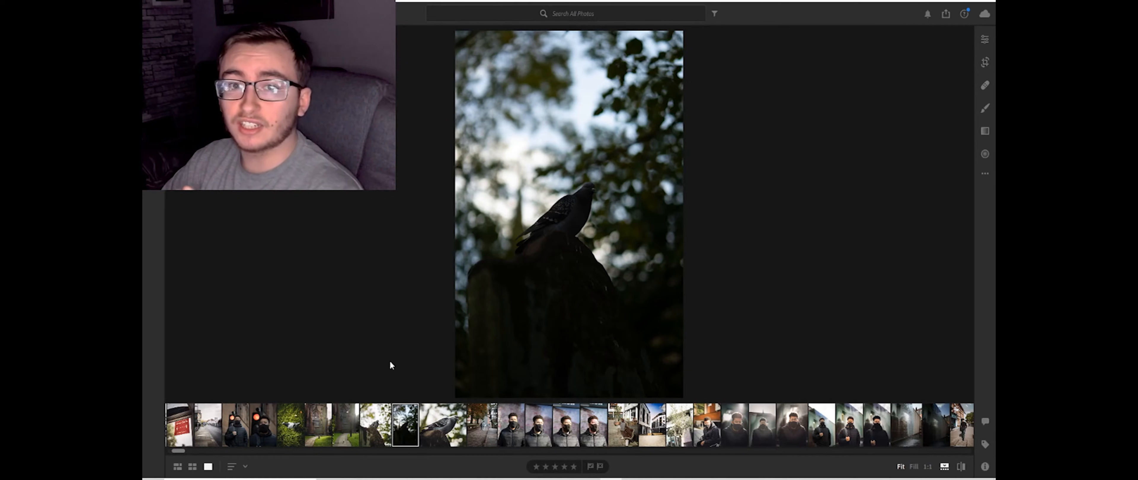
click(534, 232)
drag(572, 178, 593, 310)
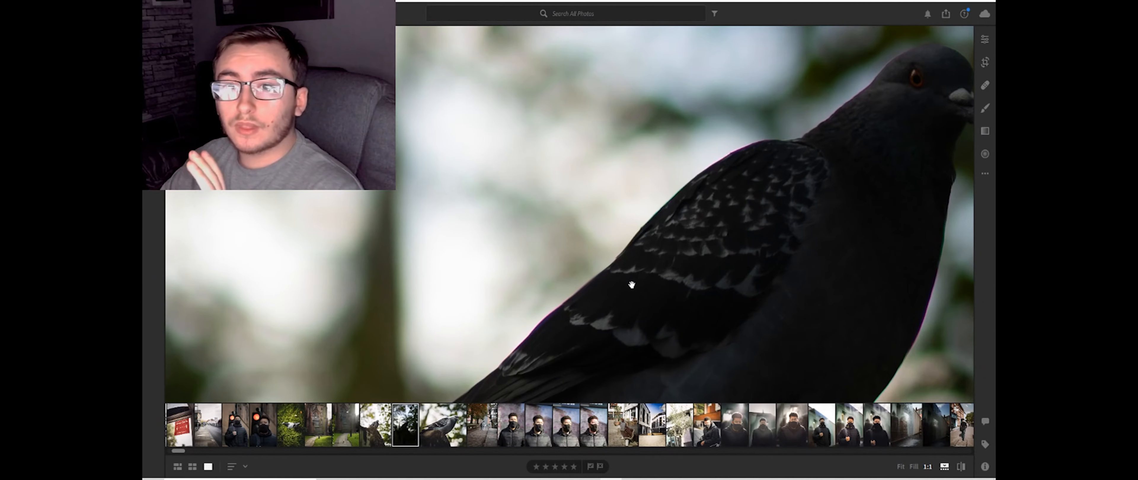
drag(628, 285, 631, 262)
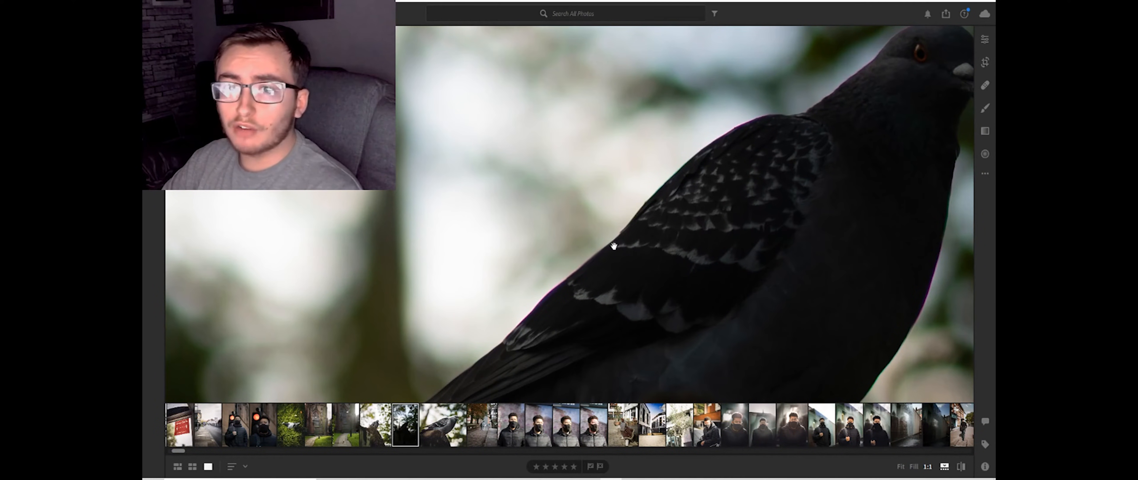
key(ctrl+equal)
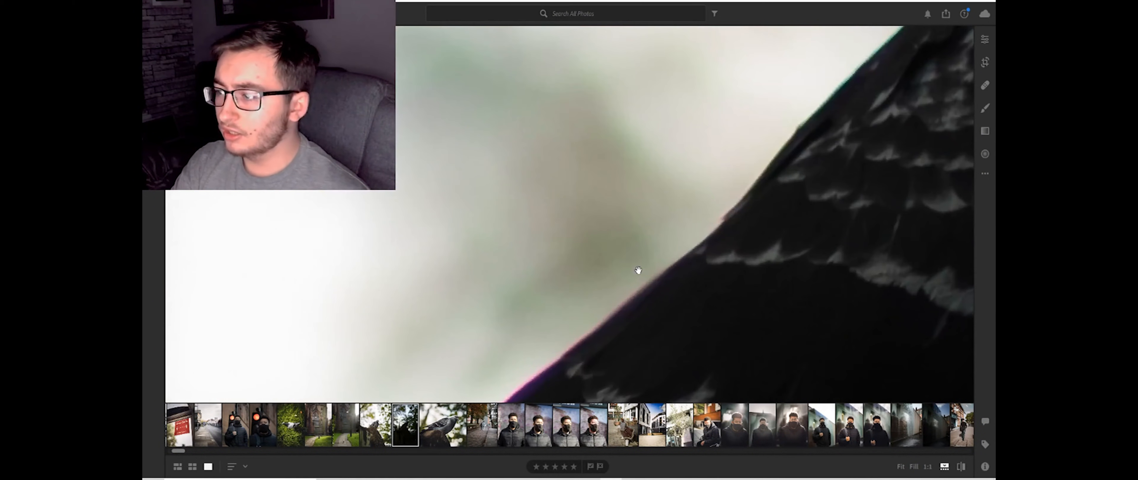
drag(579, 333, 627, 122)
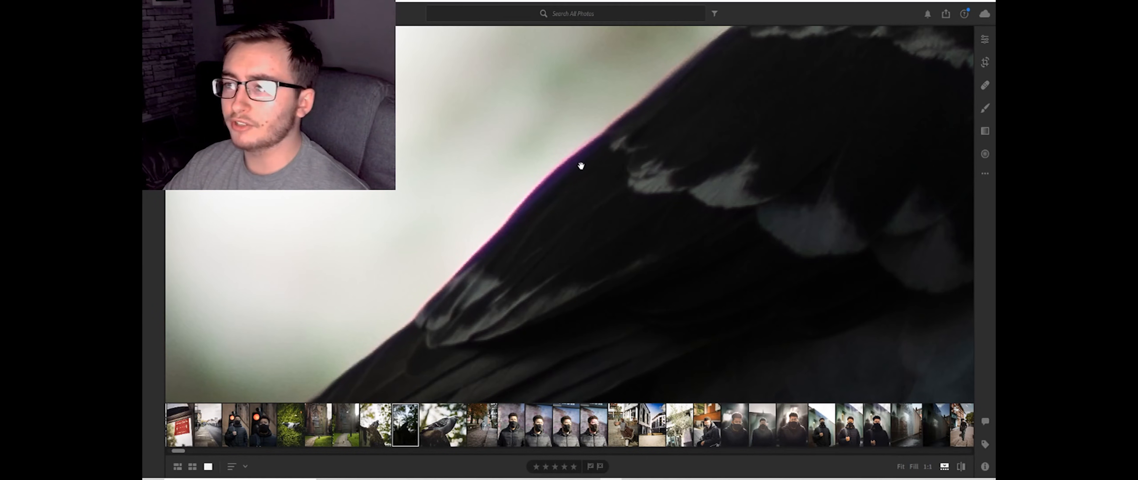
drag(778, 133, 592, 278)
drag(676, 136, 548, 341)
drag(788, 102, 583, 268)
drag(746, 183, 617, 254)
drag(753, 189, 637, 193)
drag(521, 374, 605, 216)
drag(534, 297, 625, 145)
drag(659, 268, 718, 236)
drag(521, 338, 680, 224)
drag(552, 299, 805, 120)
drag(691, 227, 783, 151)
click(782, 157)
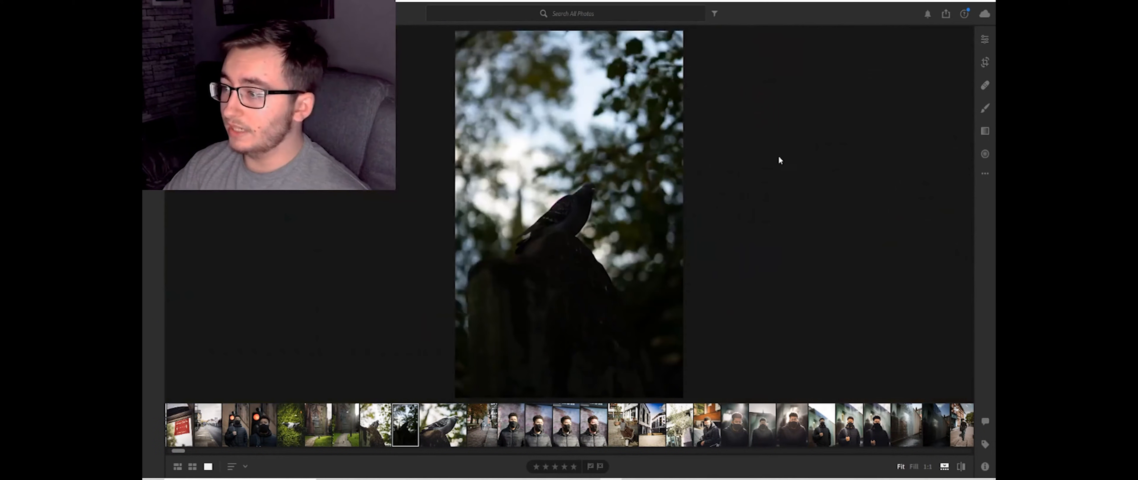
Inspect the lower wing edge against the bright background for colour fringing at high magnification.
click(577, 214)
click(570, 215)
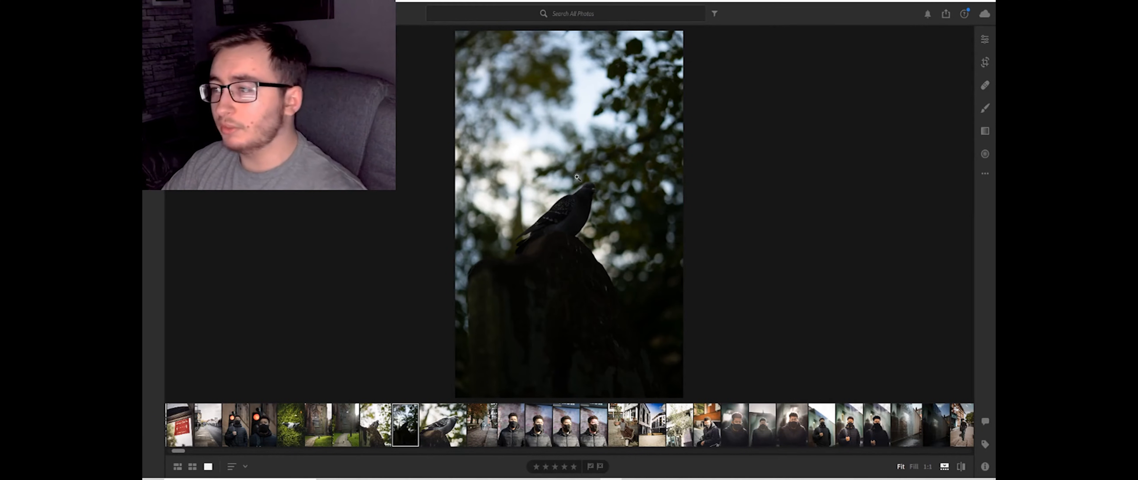
click(552, 211)
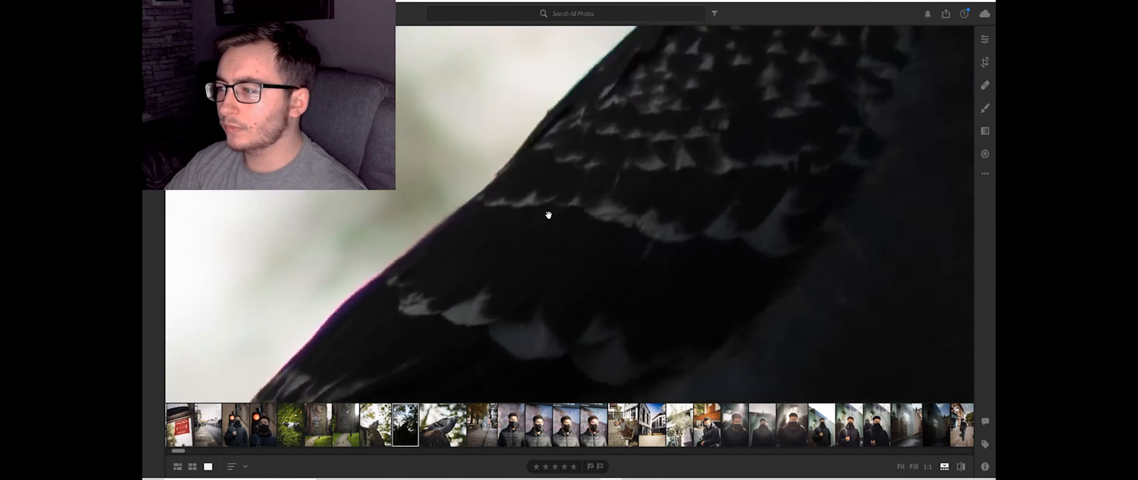
drag(407, 247, 490, 232)
drag(460, 293, 483, 261)
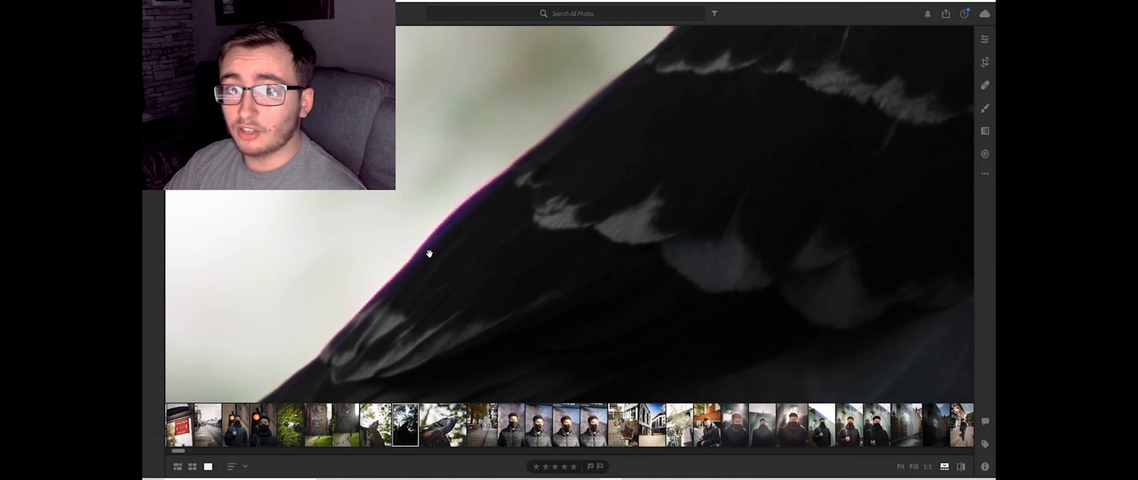
drag(465, 271, 526, 271)
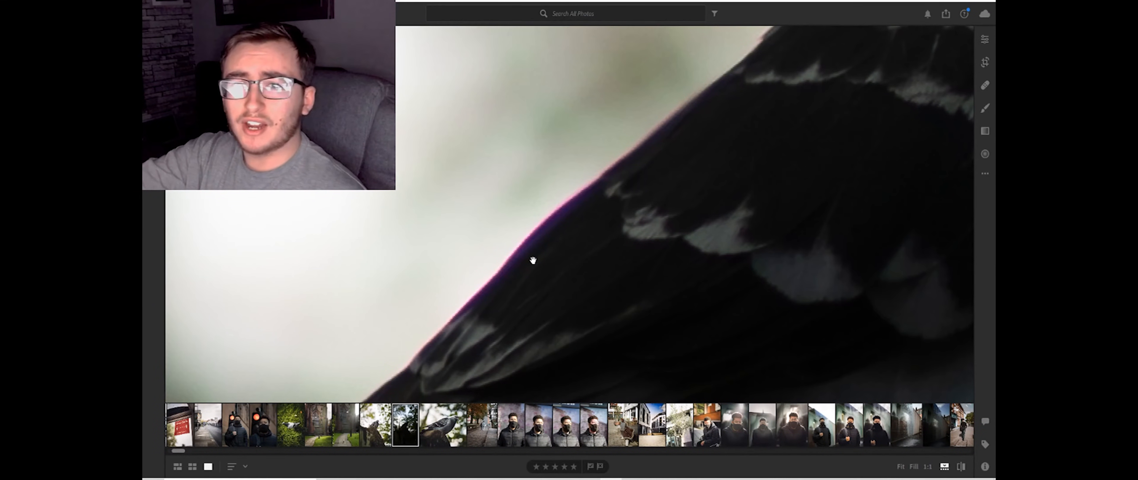
drag(542, 244, 620, 266)
drag(641, 188, 648, 211)
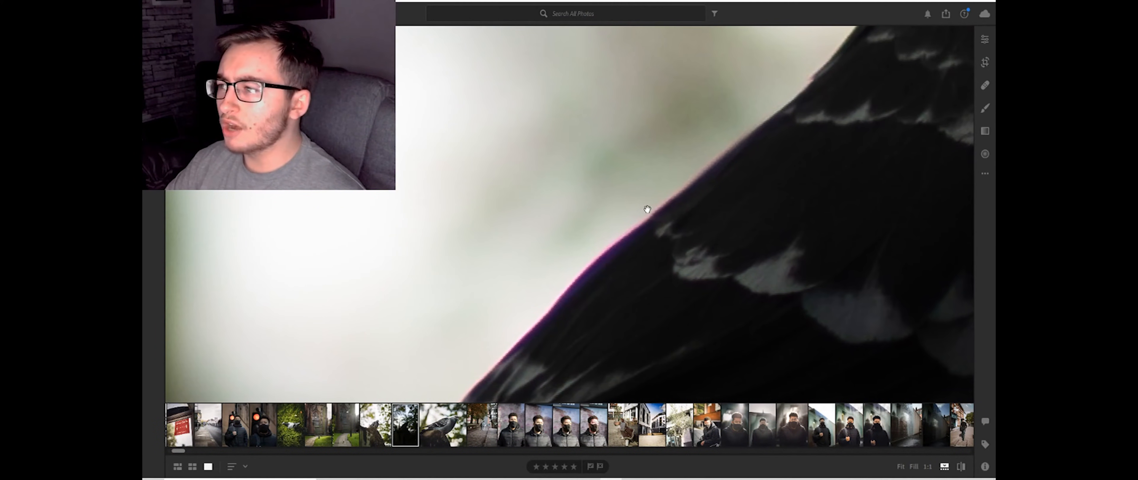
click(588, 229)
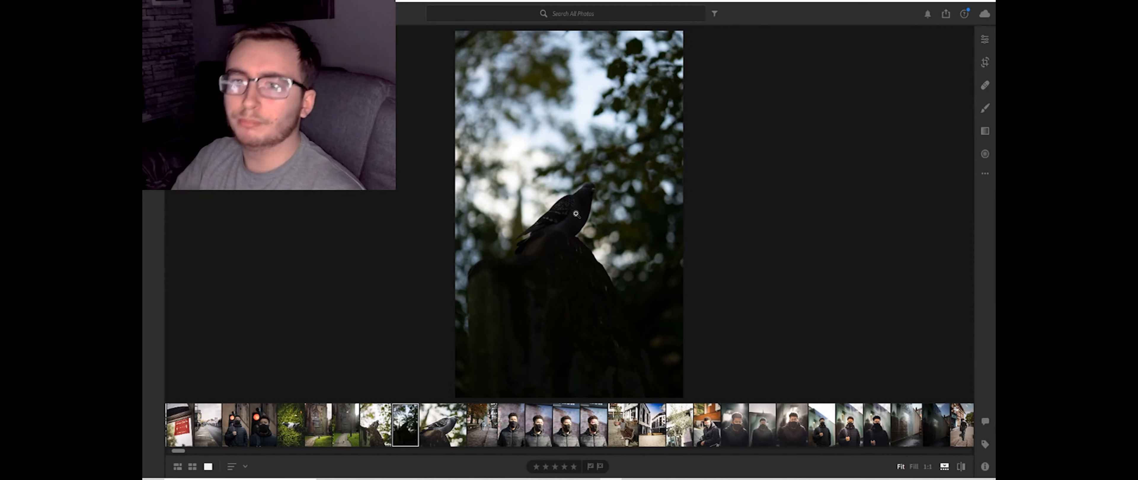
Examine the pigeon's outline from the wing over the back and neck to the head for colour fringing.
click(543, 218)
drag(523, 218, 523, 280)
drag(571, 255, 541, 261)
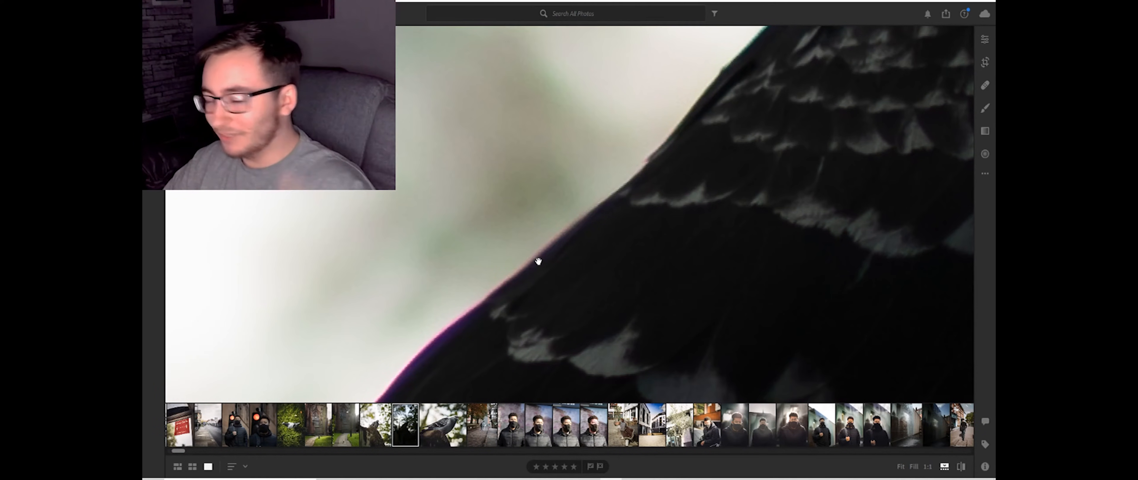
drag(593, 241, 622, 224)
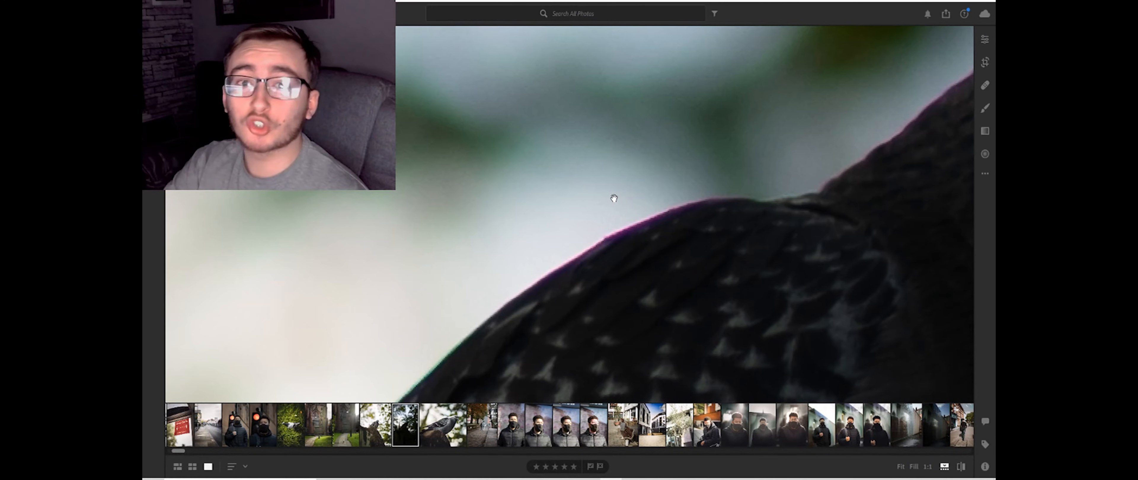
drag(683, 142, 576, 299)
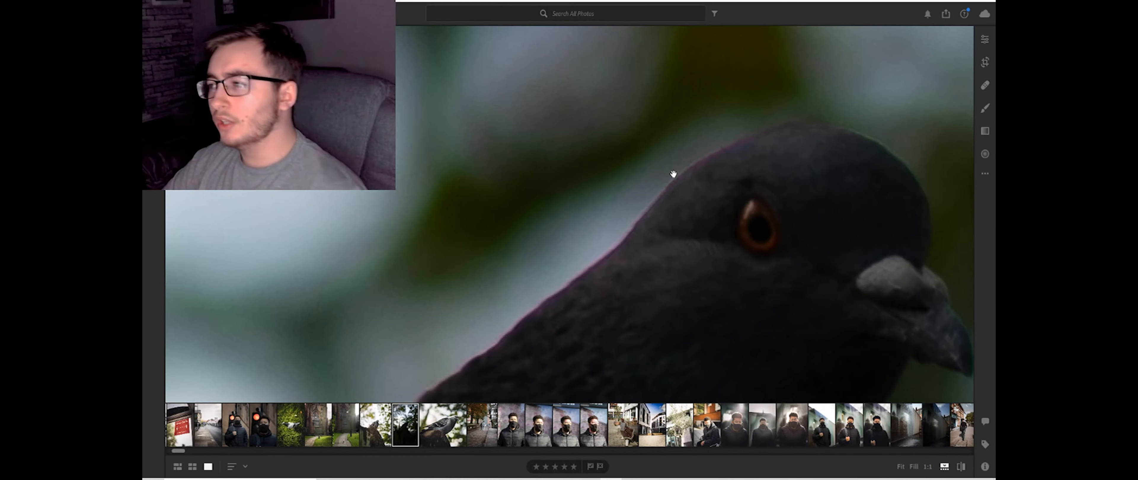
drag(649, 234, 669, 215)
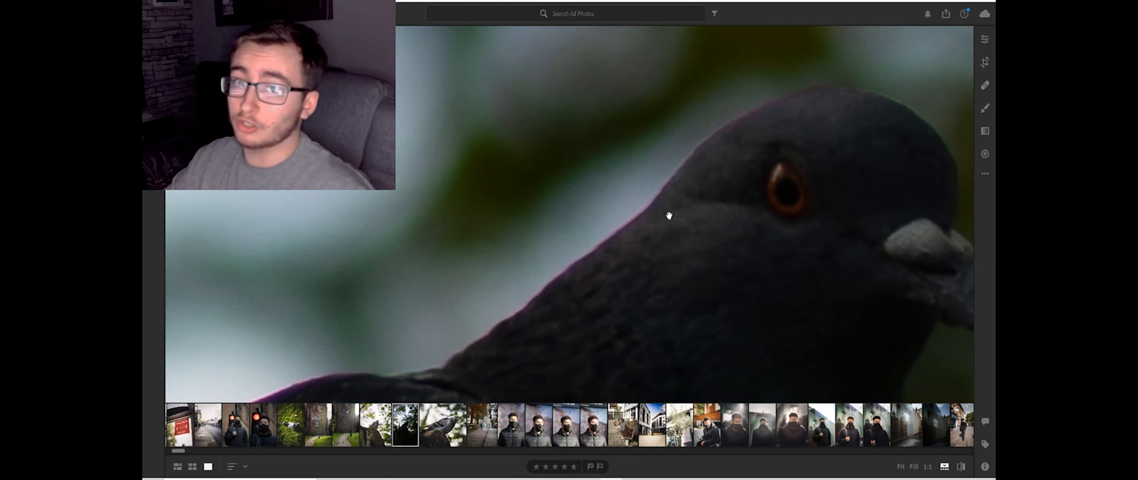
click(605, 309)
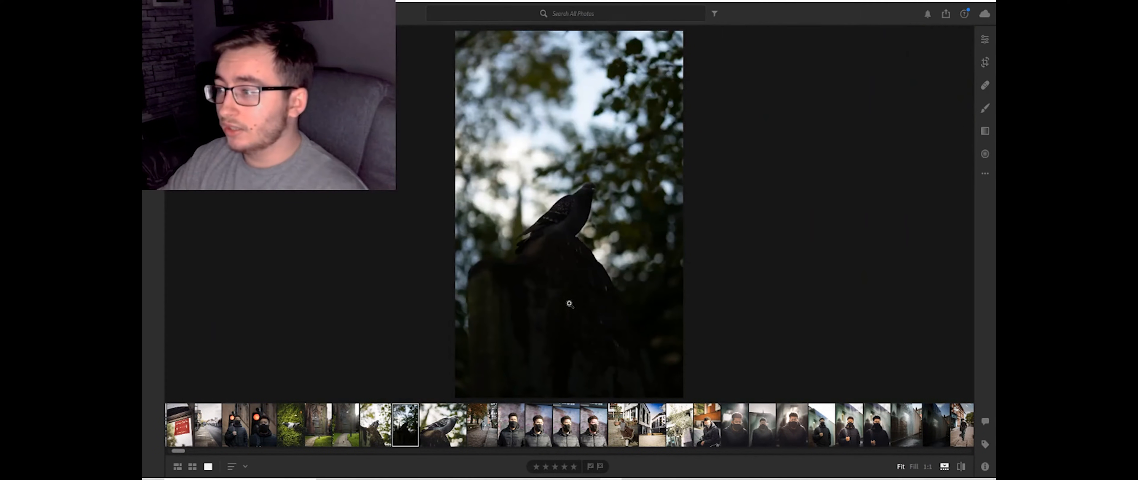
Compare the edge colours along the pigeon's breast, head, neck and upper wing up close.
click(574, 230)
drag(572, 231, 580, 308)
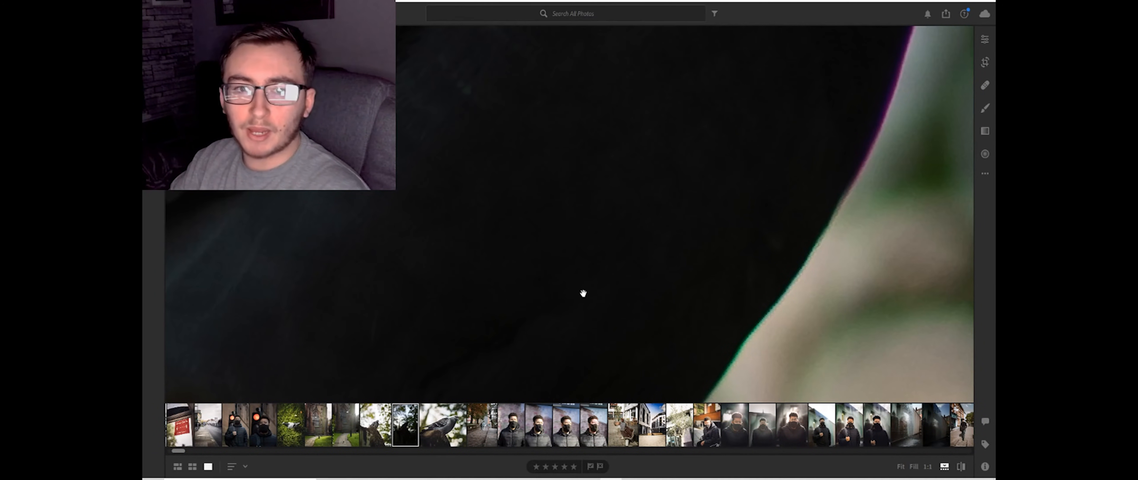
drag(575, 252, 498, 249)
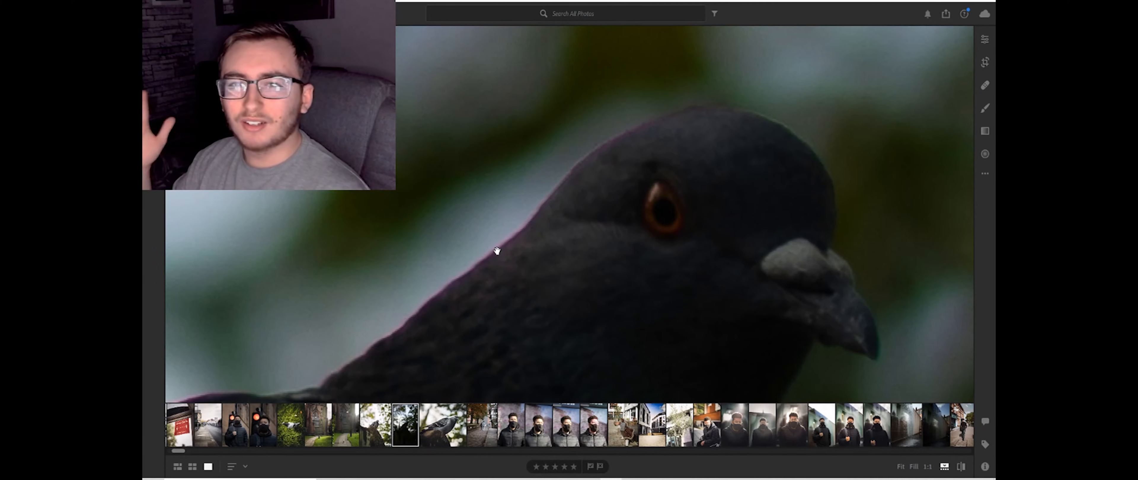
drag(661, 159, 653, 191)
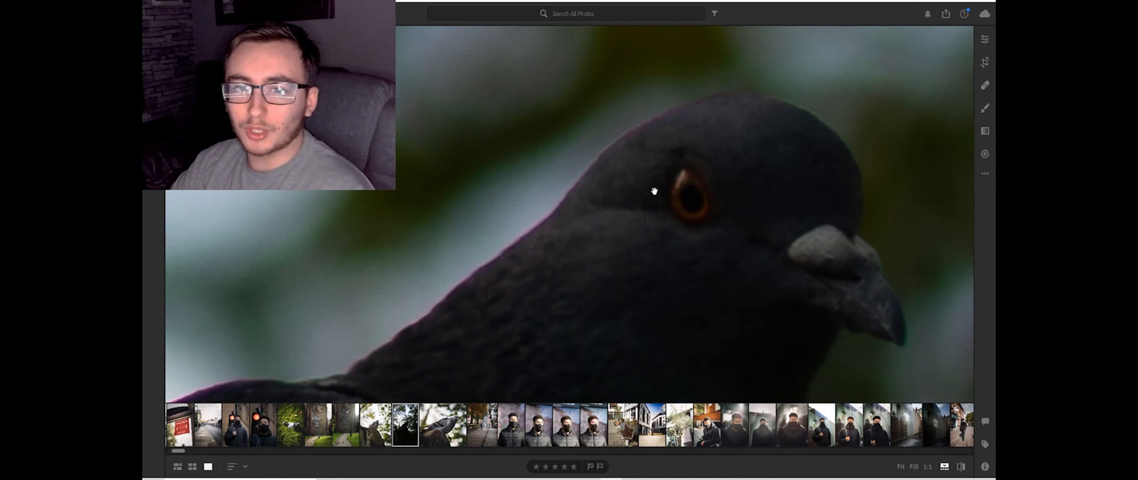
drag(672, 149, 653, 176)
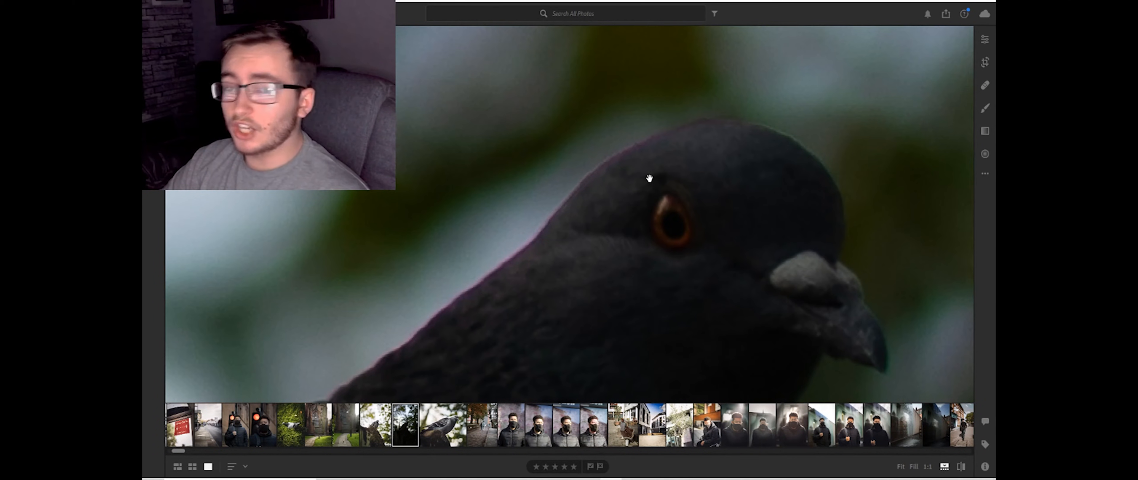
drag(506, 361, 583, 215)
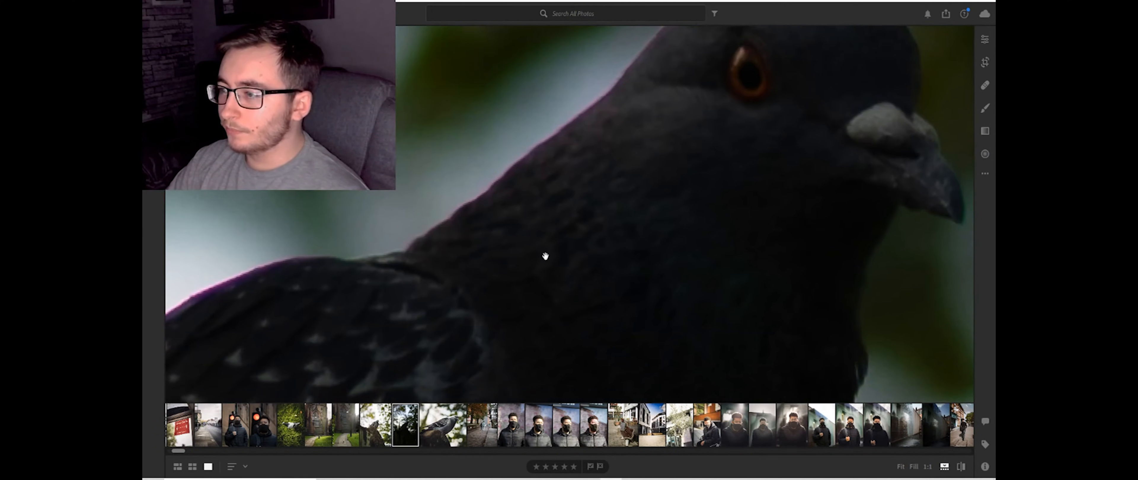
drag(404, 330, 529, 264)
drag(409, 284, 551, 234)
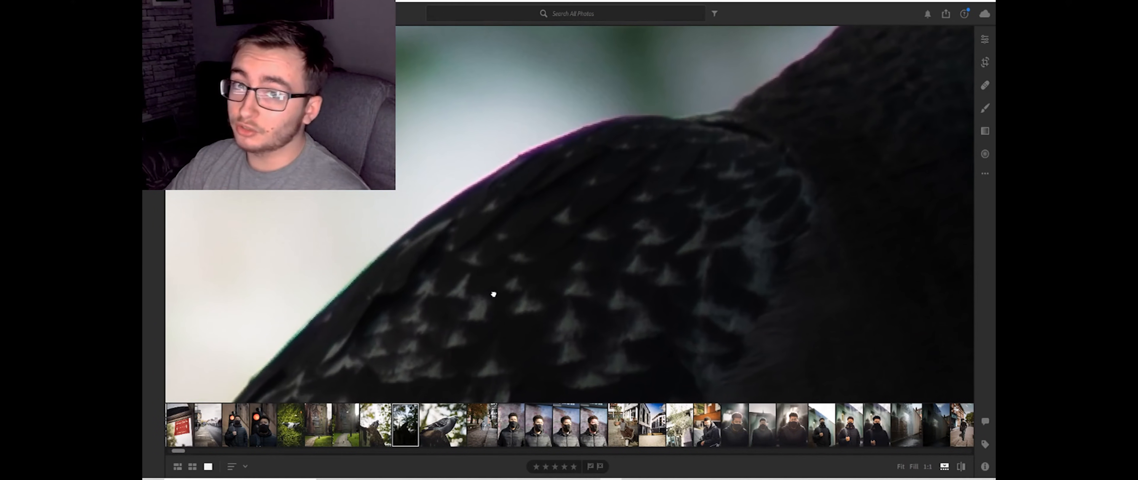
drag(483, 318, 511, 297)
drag(440, 332, 671, 155)
drag(642, 204, 616, 227)
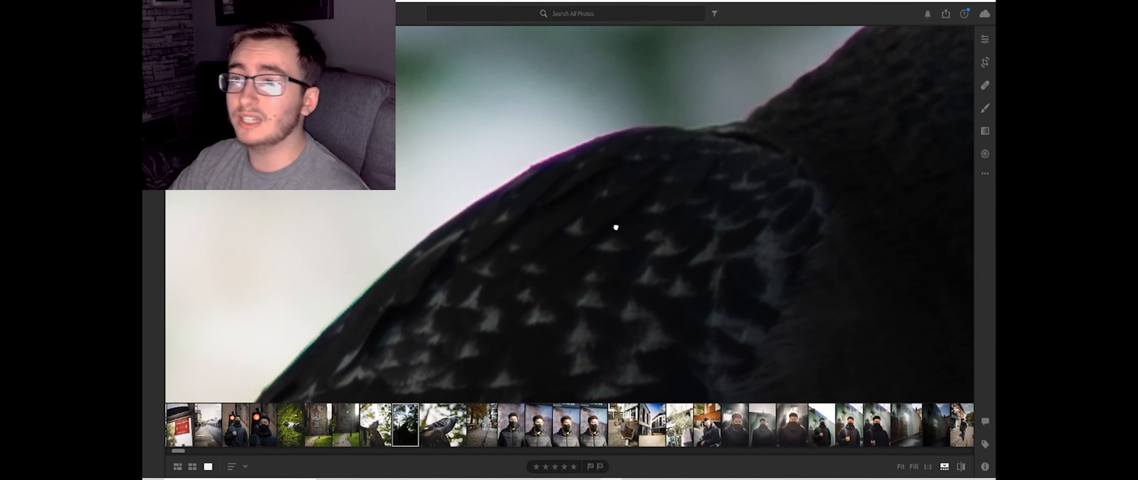
click(606, 239)
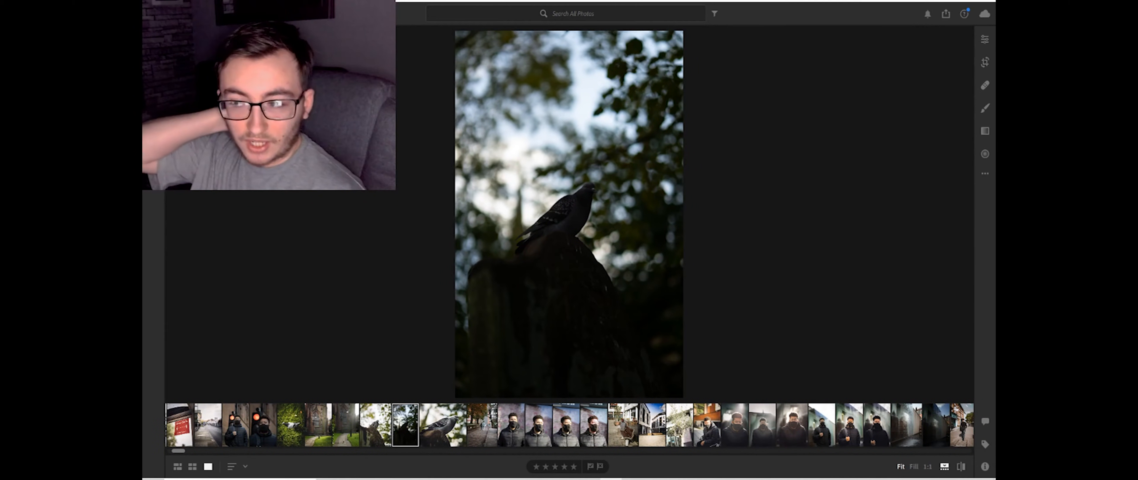
Check the contour where the pigeon's wing meets its neck for fringing and return to the full photo.
click(560, 205)
drag(550, 234, 537, 273)
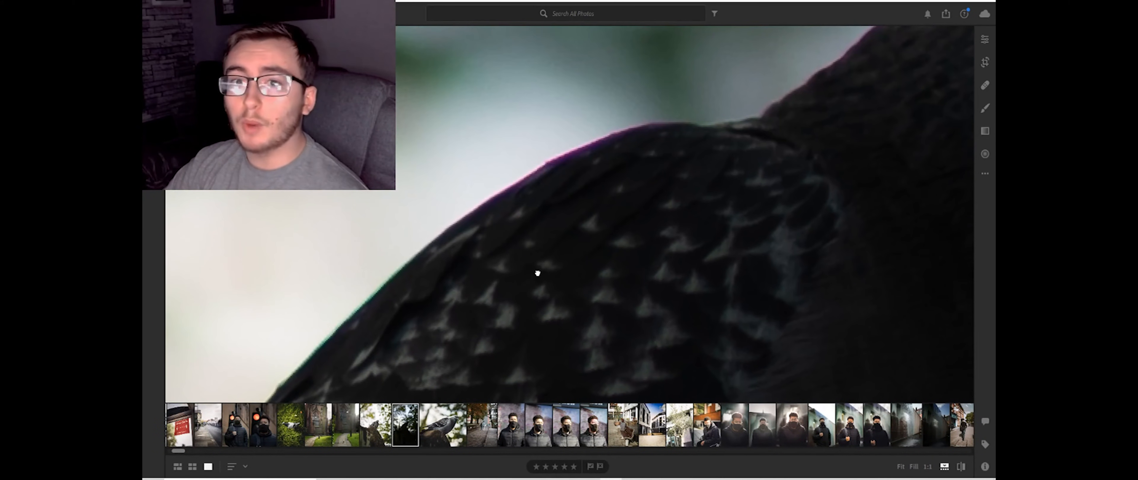
drag(554, 196, 534, 249)
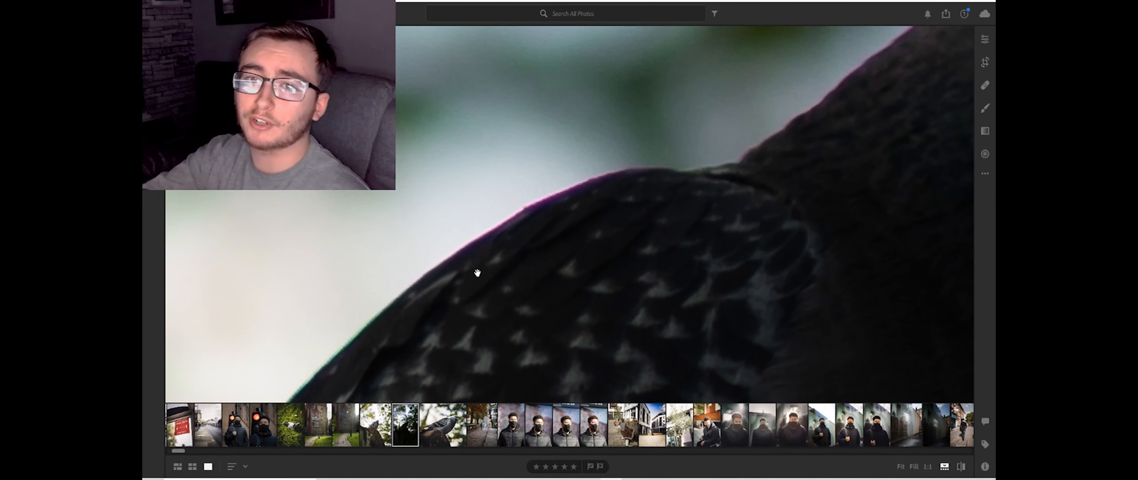
drag(570, 198, 559, 220)
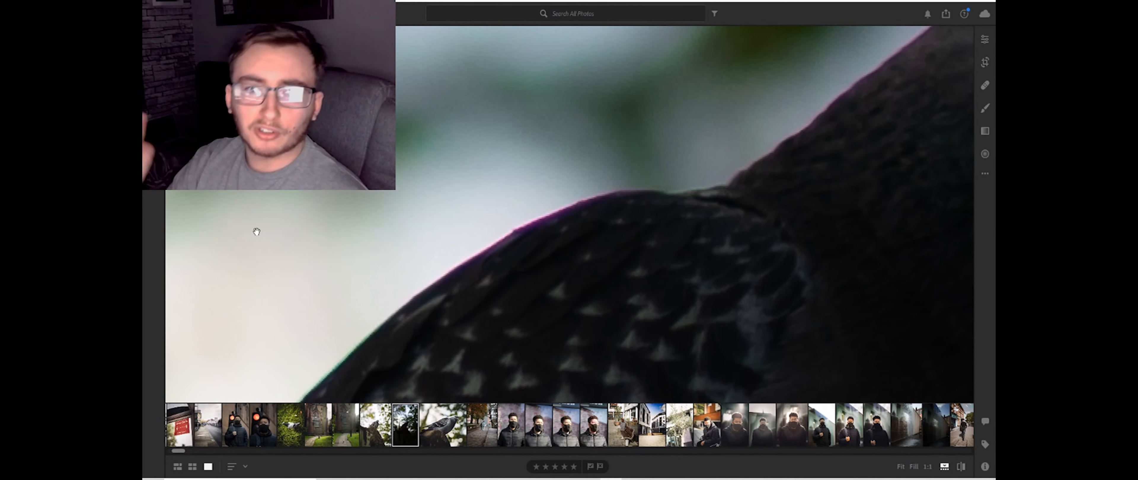
drag(653, 235, 545, 303)
drag(597, 183, 539, 302)
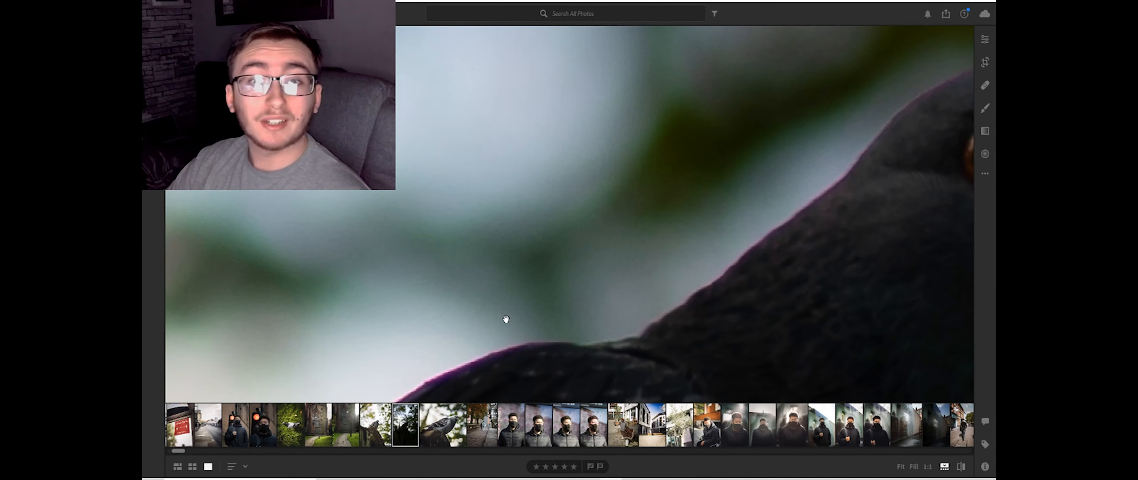
click(539, 323)
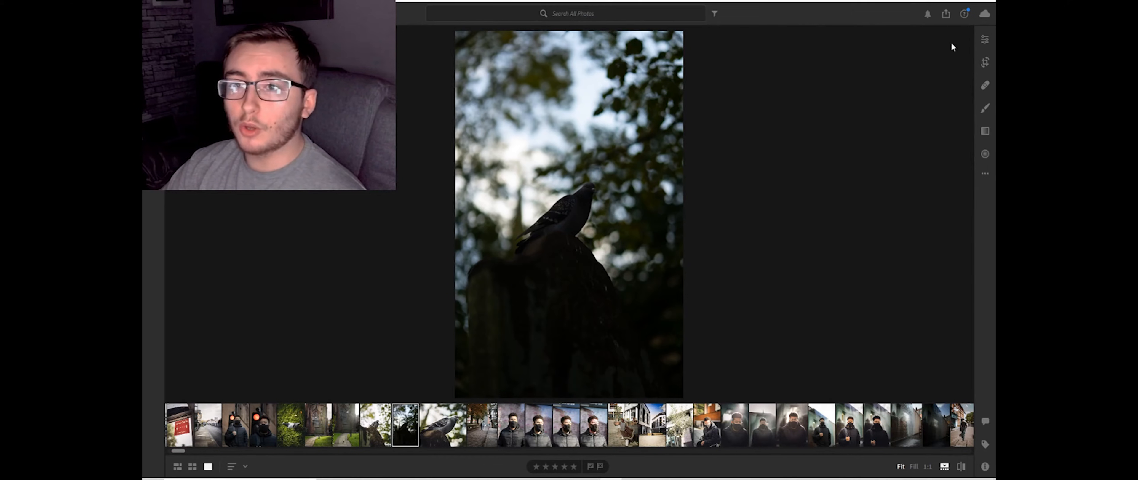
Enable Remove Chromatic Aberration in the pigeon photo's Optics settings.
click(985, 41)
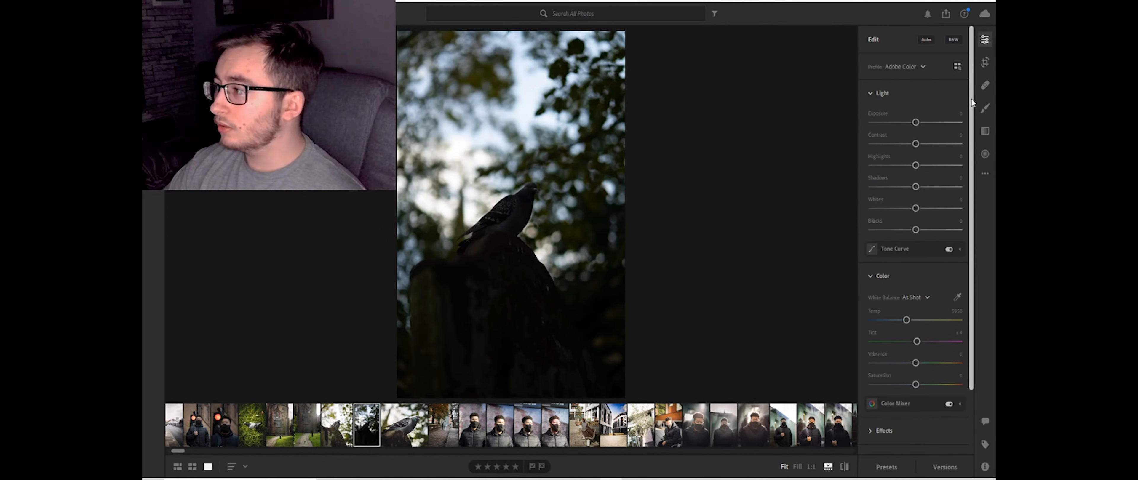
scroll(974, 116, down, 1)
scroll(974, 115, down, 3)
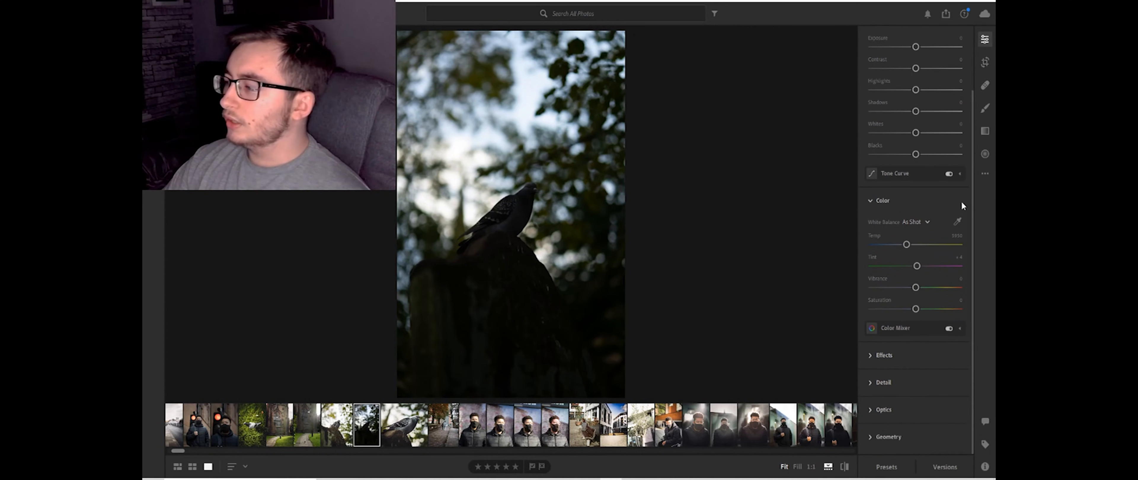
click(884, 410)
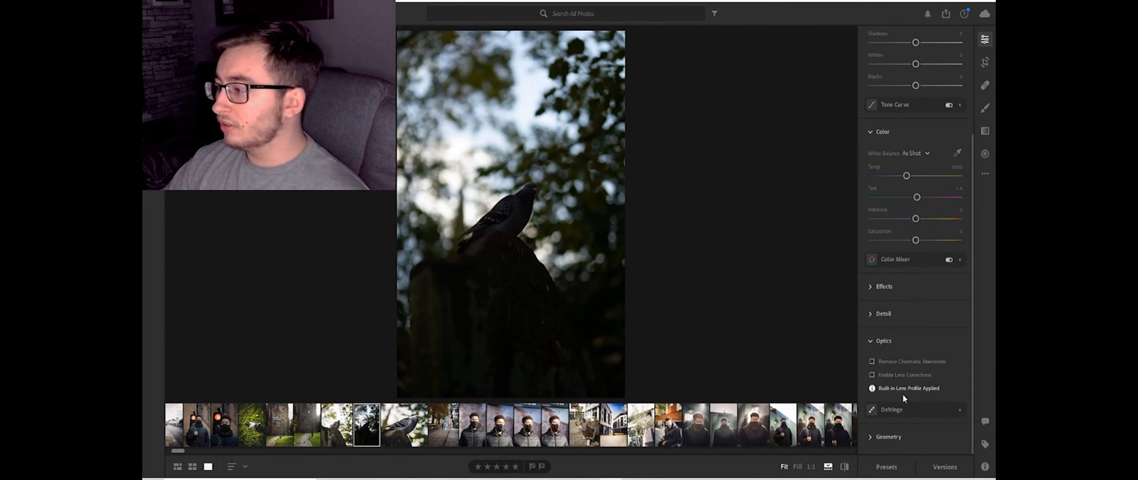
click(899, 359)
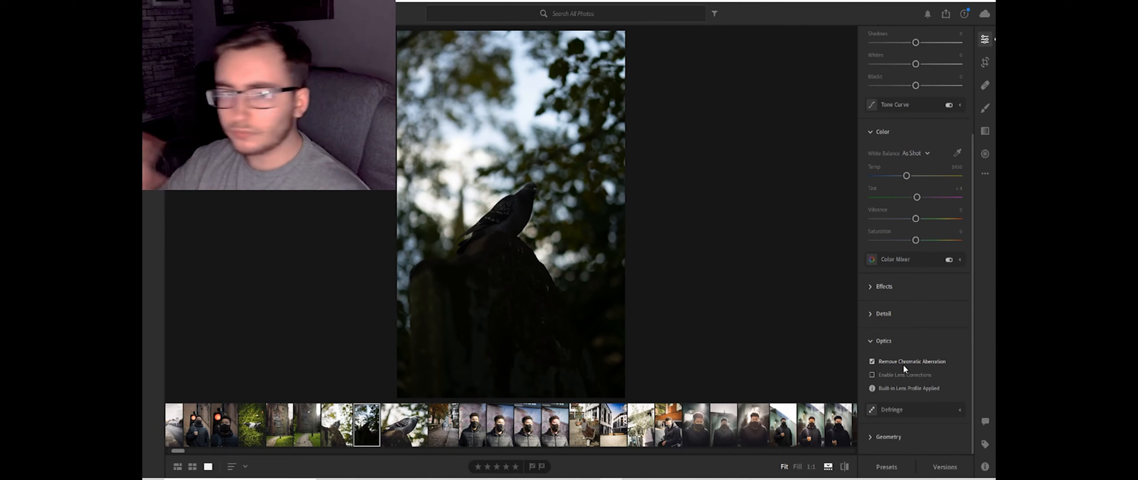
mouse_move(925, 377)
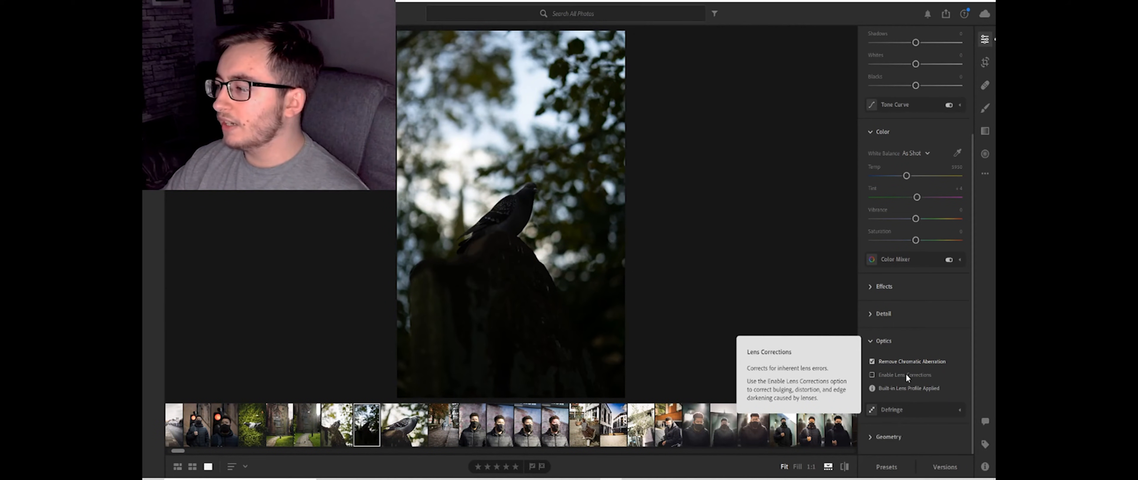
Enable Lens Corrections and choose the Samyang 50mm AF F1.4 FE lens profile for the pigeon photo.
click(907, 374)
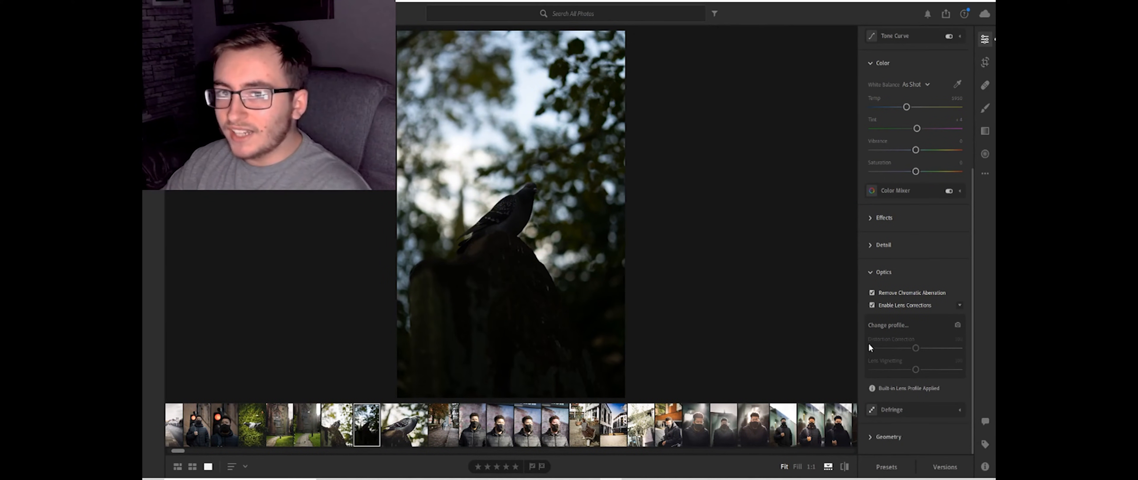
click(956, 326)
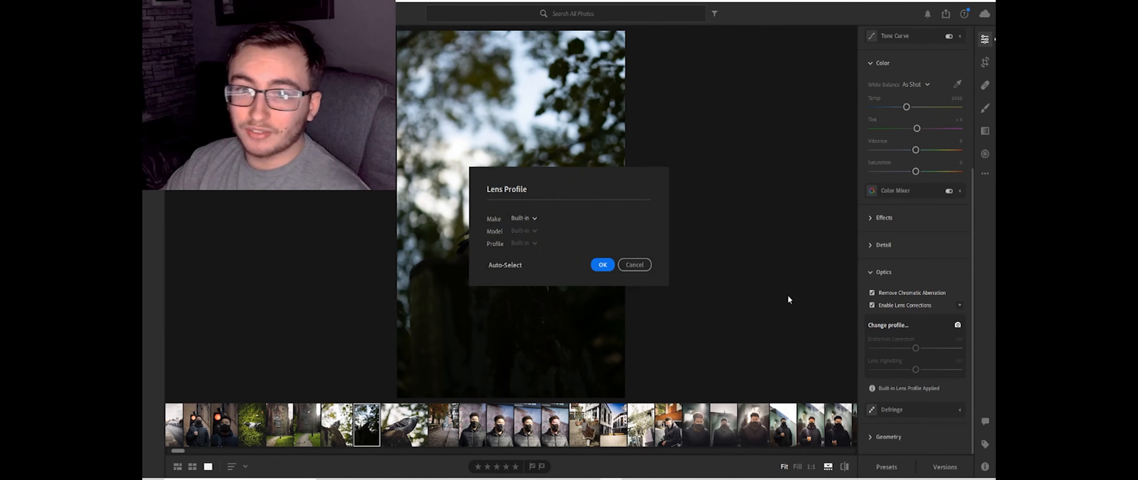
click(519, 219)
scroll(537, 327, down, 3)
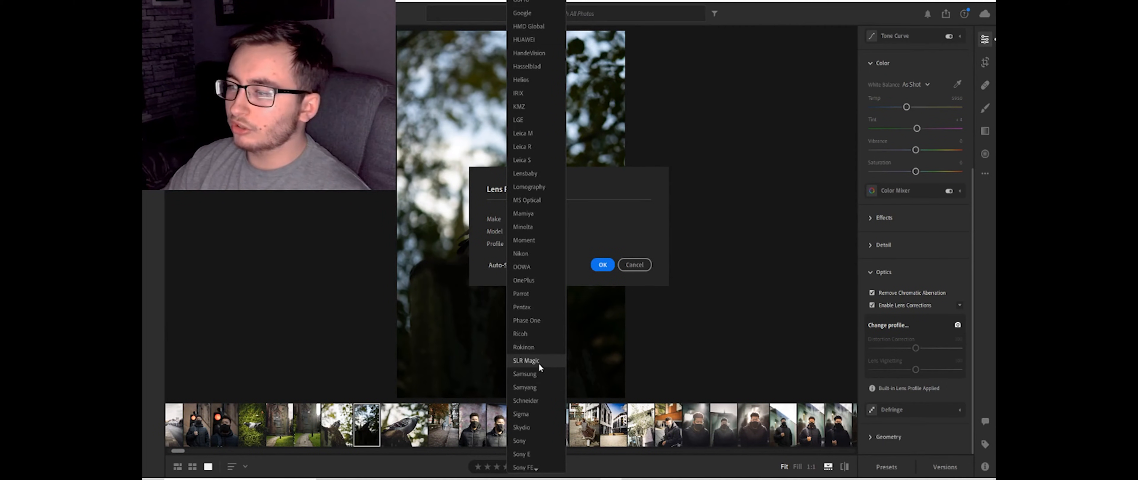
click(535, 384)
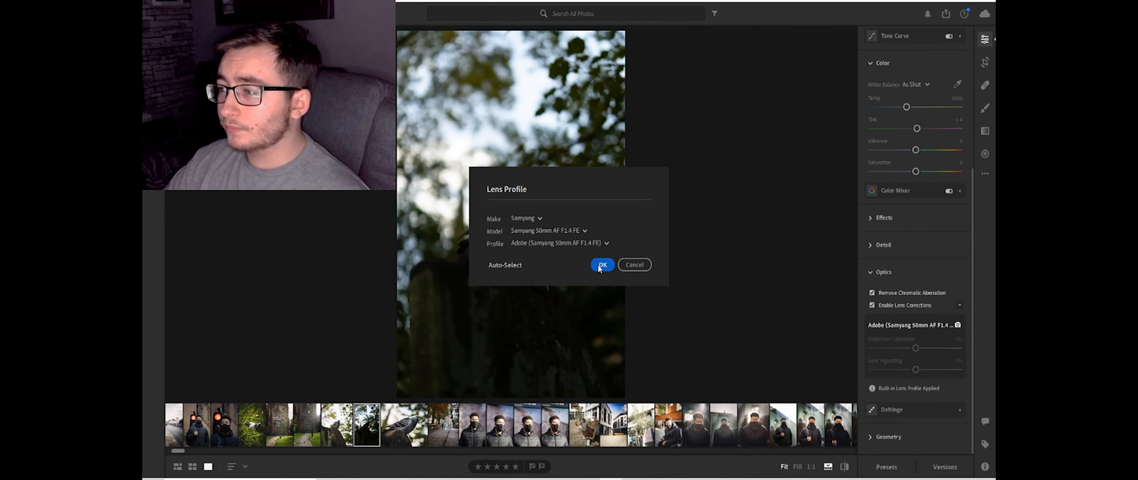
click(562, 244)
click(570, 259)
click(527, 217)
click(623, 218)
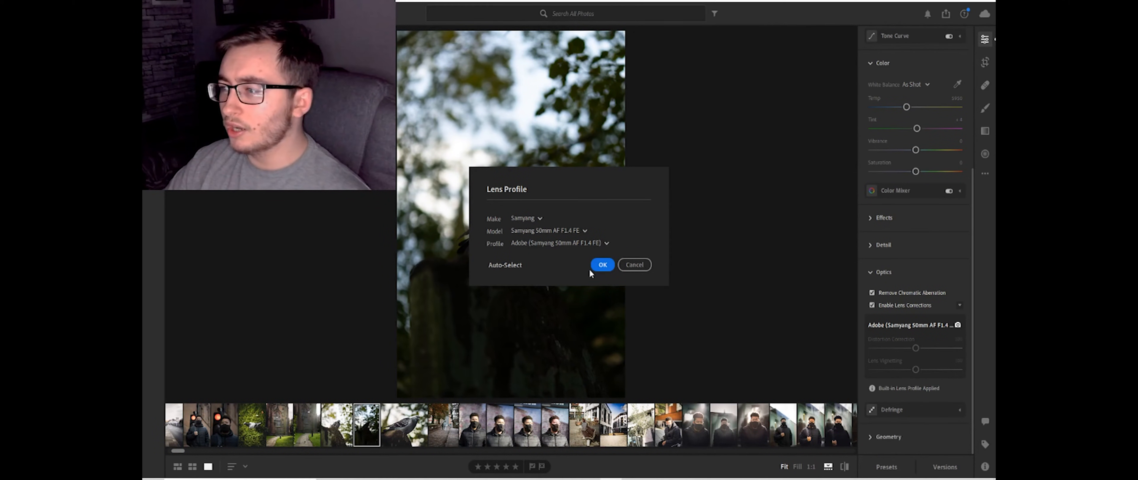
click(604, 264)
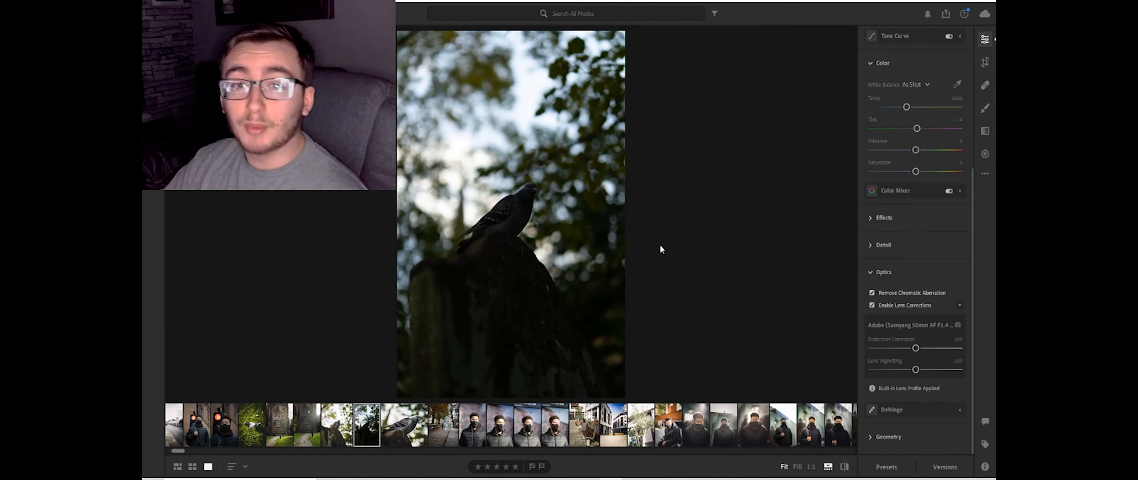
Expand the Defringe settings, frame the purple edge of the pigeon's lower wing up close and activate the fringe colour sampler.
click(901, 409)
click(958, 360)
click(498, 212)
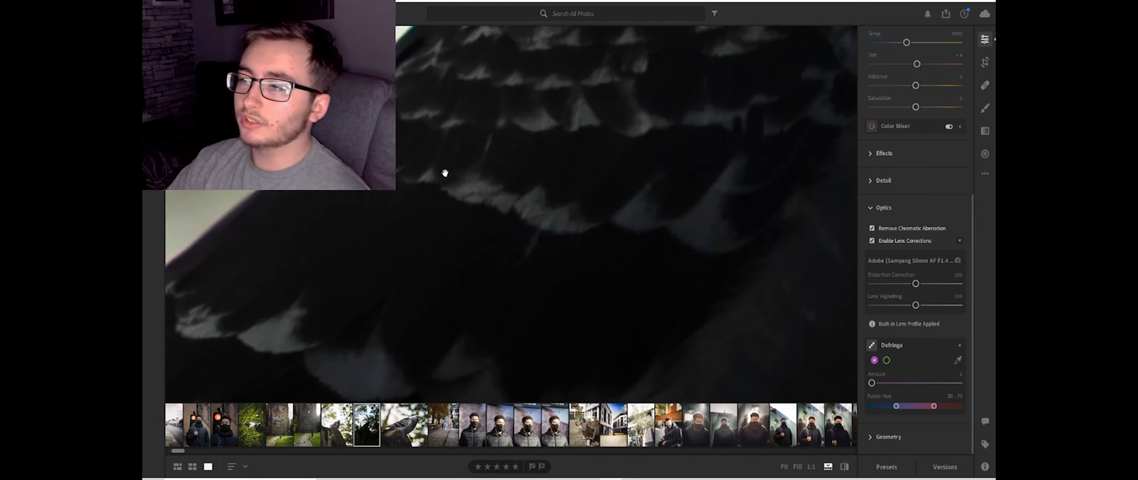
drag(495, 221, 518, 242)
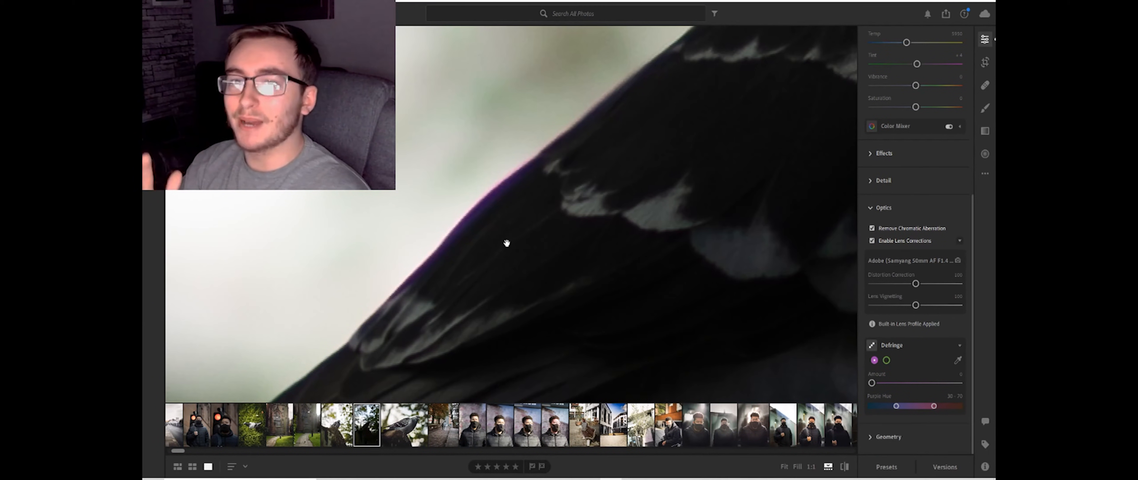
drag(500, 263, 557, 246)
drag(616, 188, 648, 172)
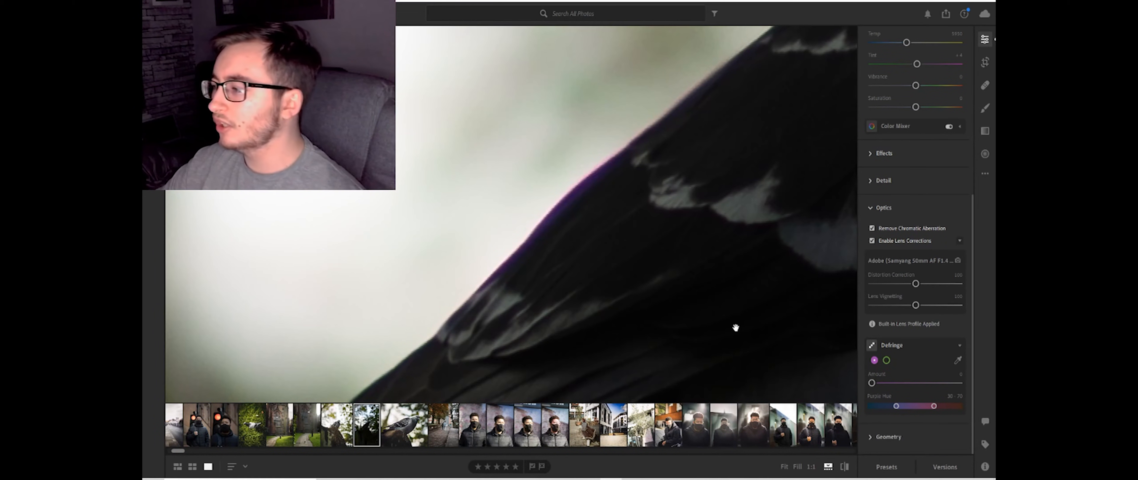
click(958, 361)
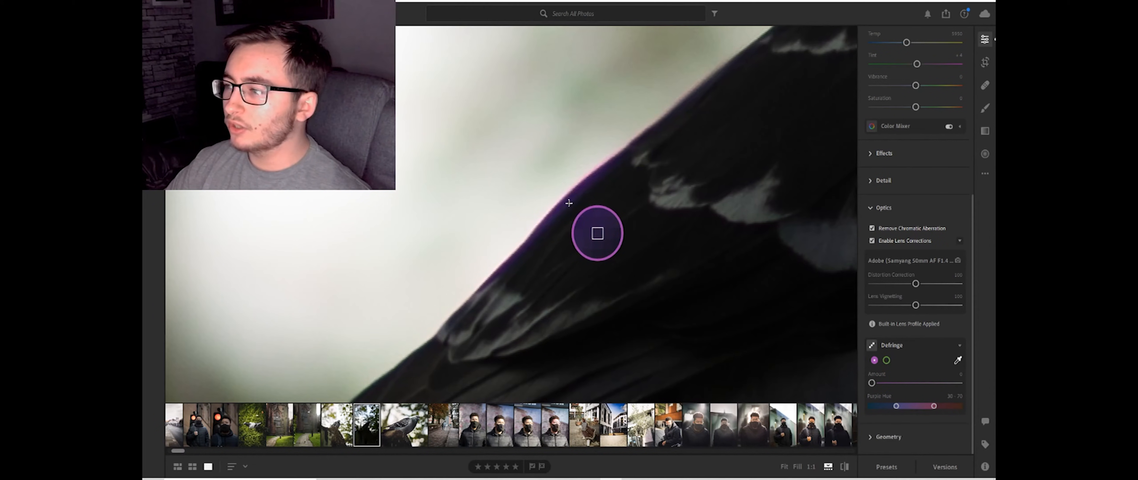
Try sampling the purple fringe at different points on the wing edge with Defringe, undoing each attempt.
click(567, 202)
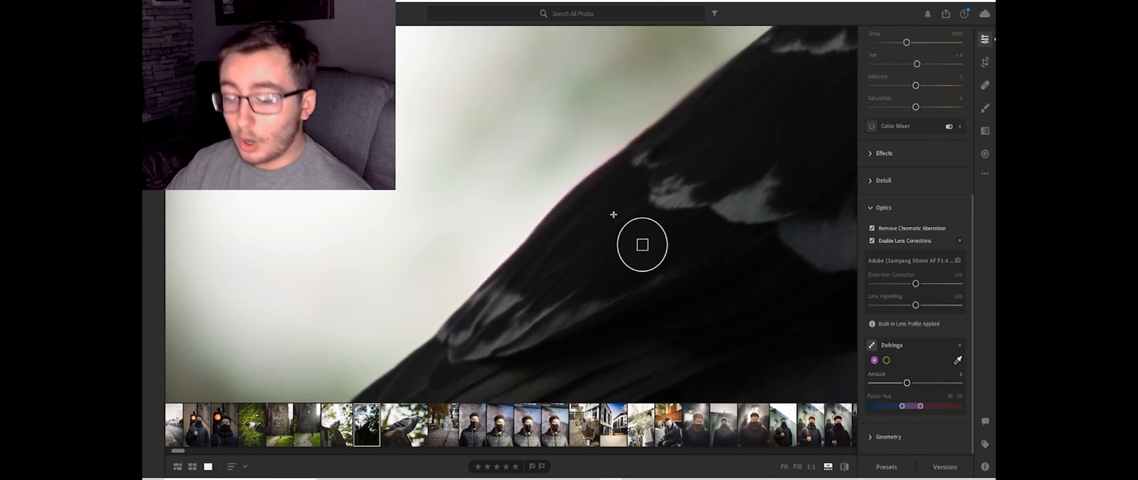
key(ctrl+z)
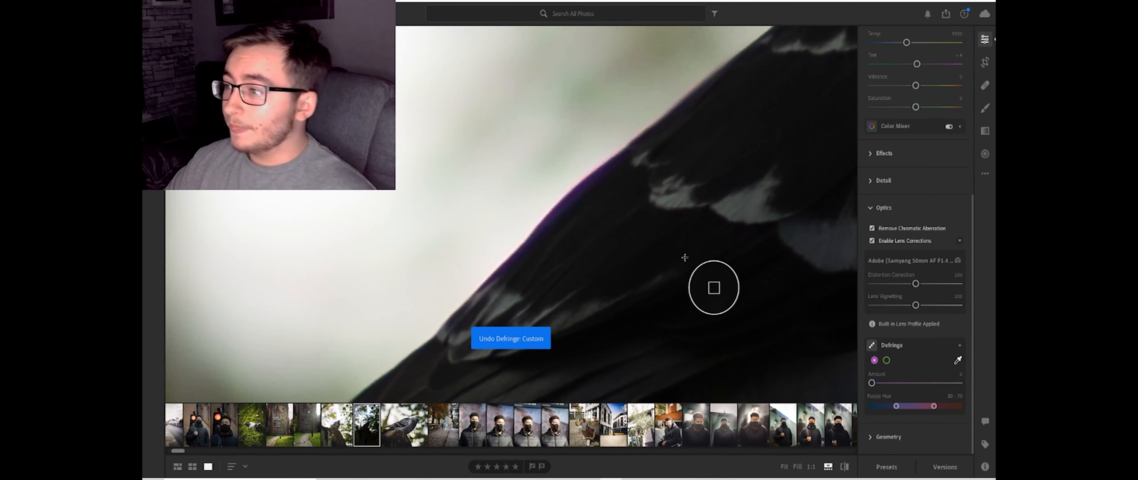
click(548, 215)
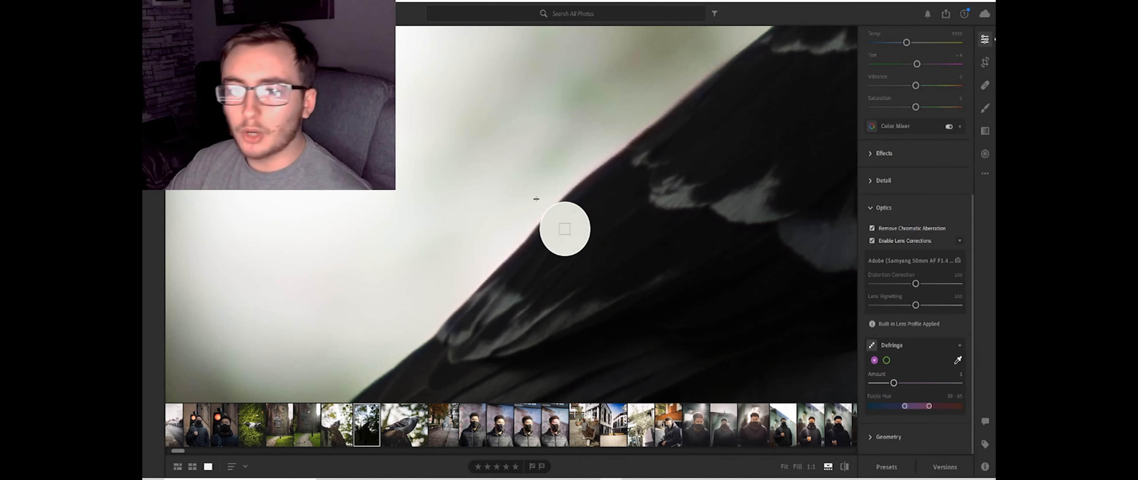
click(561, 208)
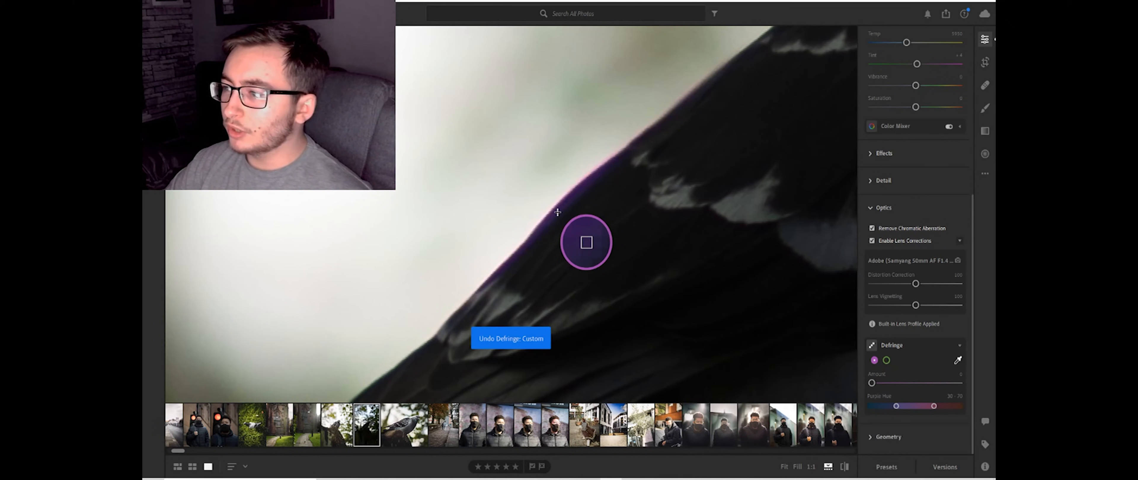
Defringe the purple wing edge by sampling its fringe colour, undo the extra sample taken higher up, and deactivate the sampler.
click(561, 210)
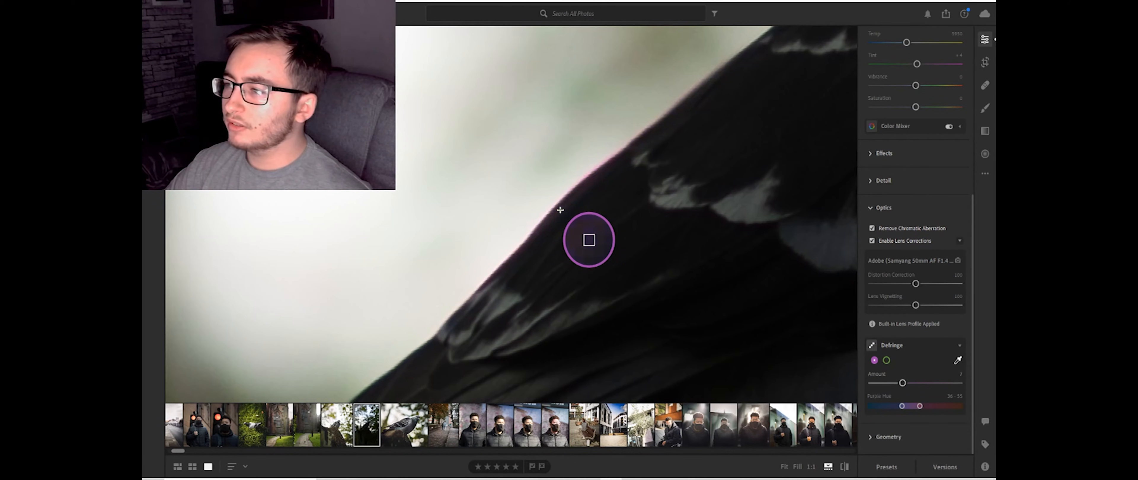
click(597, 167)
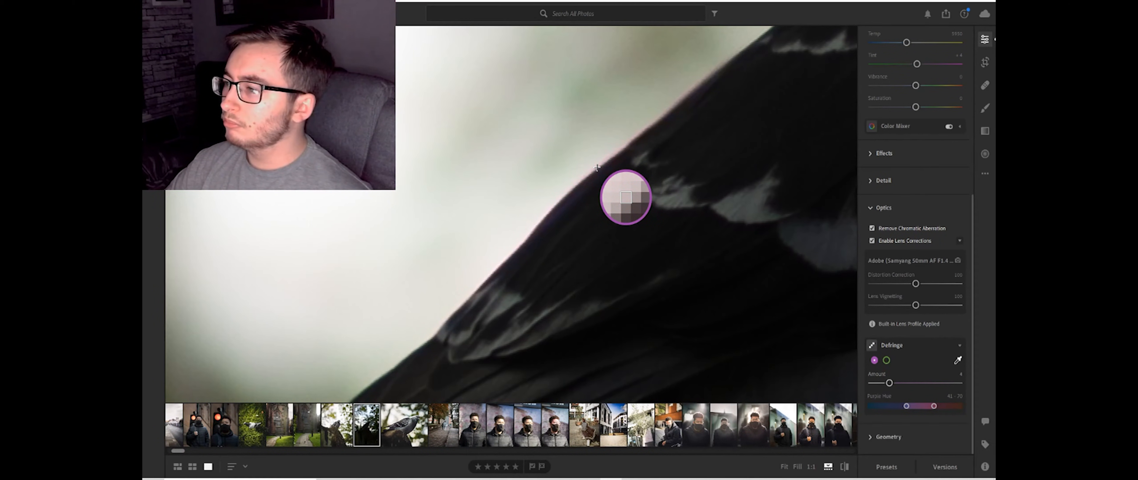
key(ctrl+z)
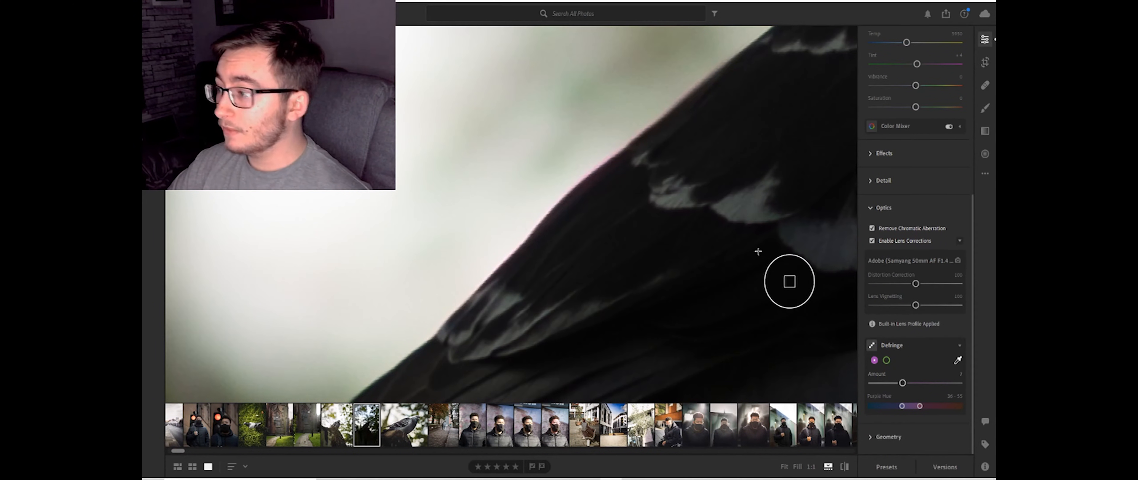
key(ctrl+minus)
key(ctrl+minus)
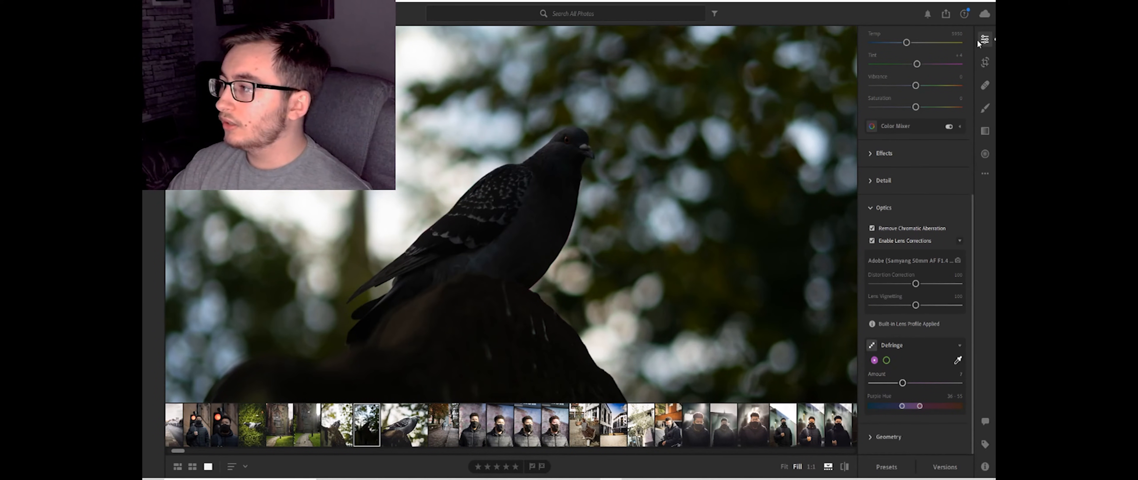
click(957, 360)
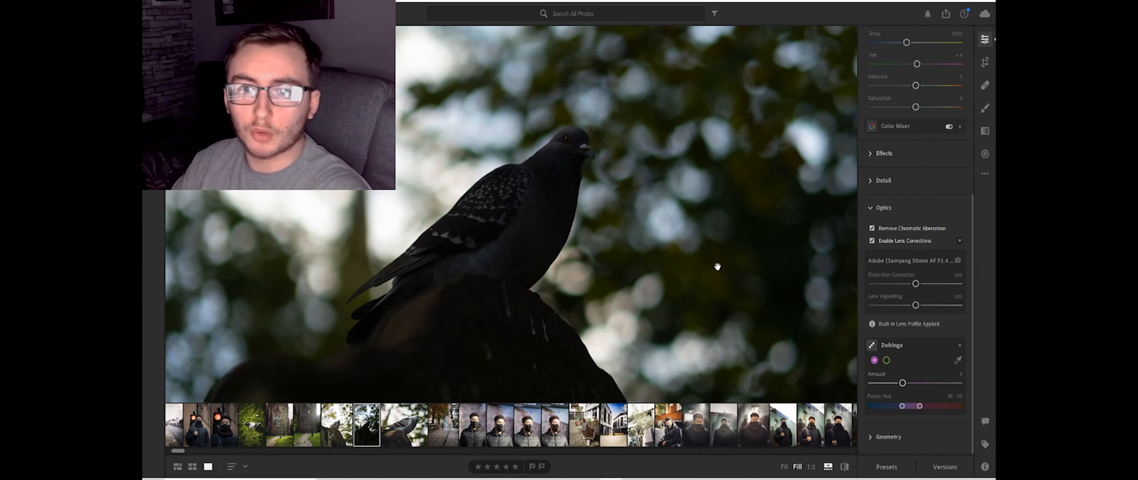
Examine the pigeon's head, neck and upper back up close for remaining colour fringing.
drag(555, 159, 568, 202)
click(567, 197)
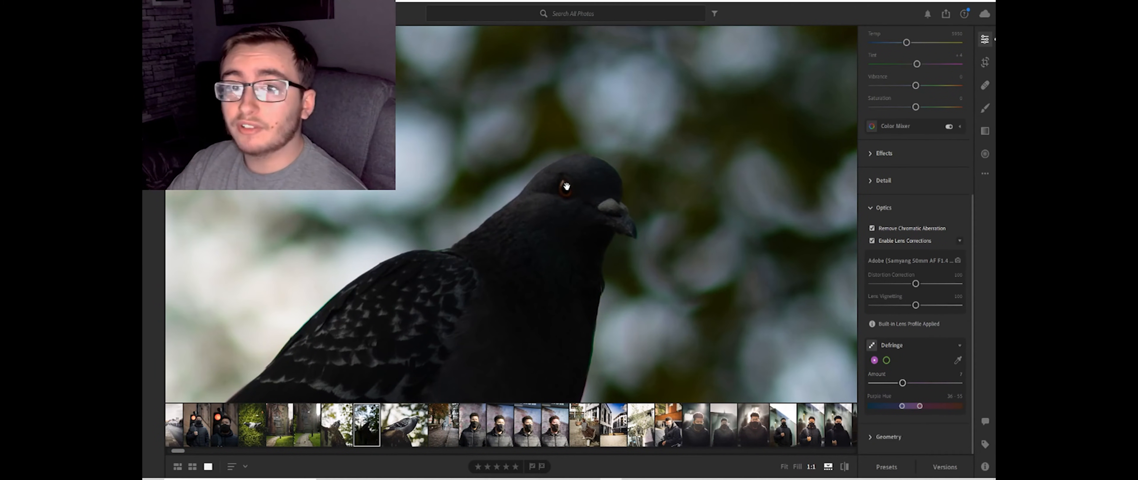
drag(525, 211, 542, 234)
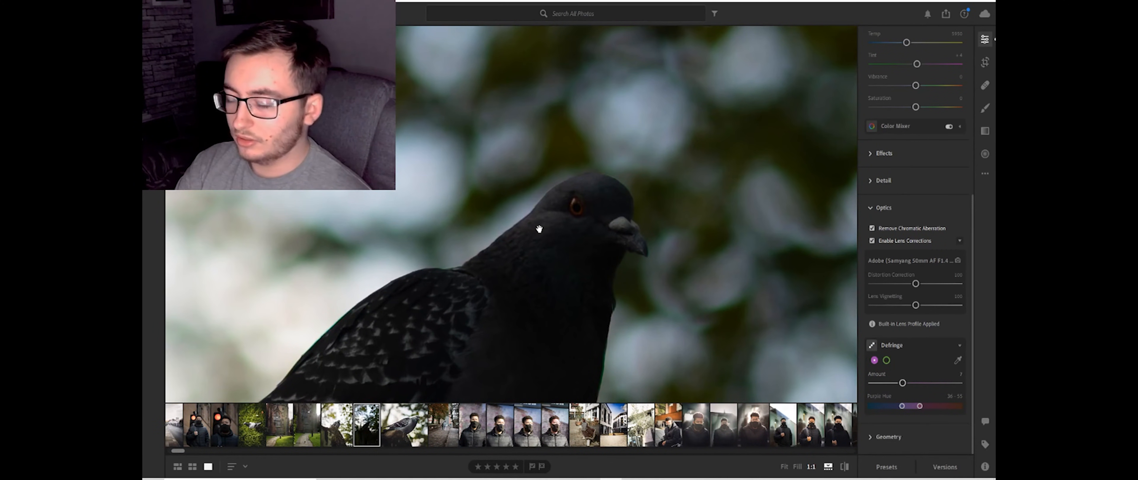
key(ctrl+equal)
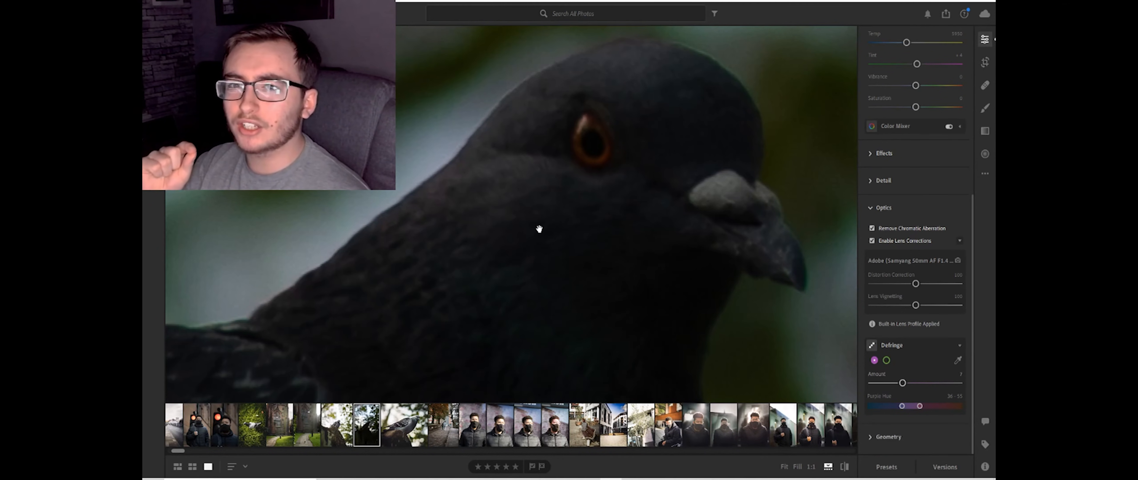
drag(609, 144, 762, 170)
drag(529, 305, 763, 113)
drag(641, 208, 713, 153)
drag(429, 288, 587, 219)
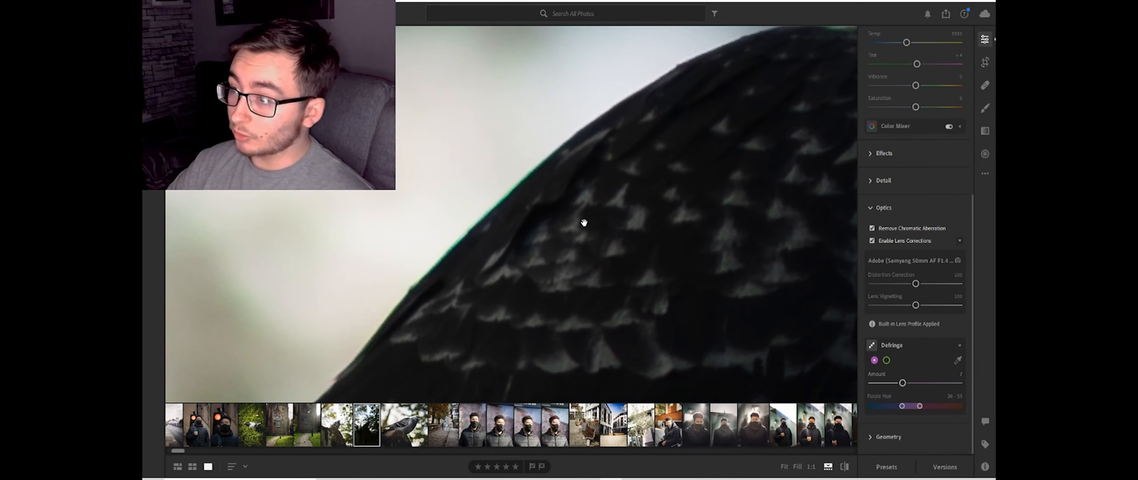
Follow the wing contour down towards the tail to check the defringed edge, and return to the whole pigeon.
drag(503, 276, 596, 196)
drag(575, 299, 613, 223)
drag(646, 170, 681, 91)
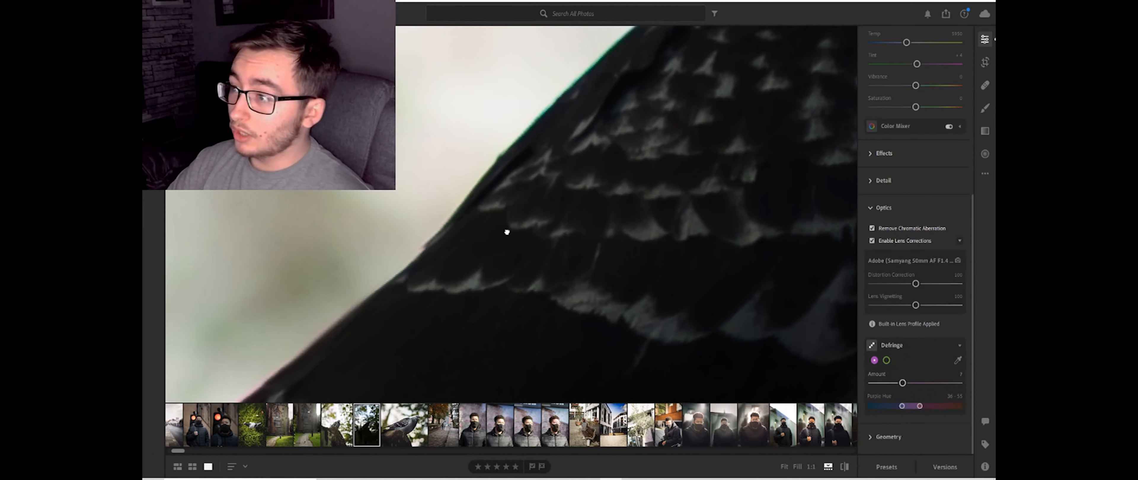
drag(491, 247, 570, 181)
drag(593, 280, 642, 158)
drag(541, 263, 671, 134)
drag(732, 241, 709, 180)
click(709, 181)
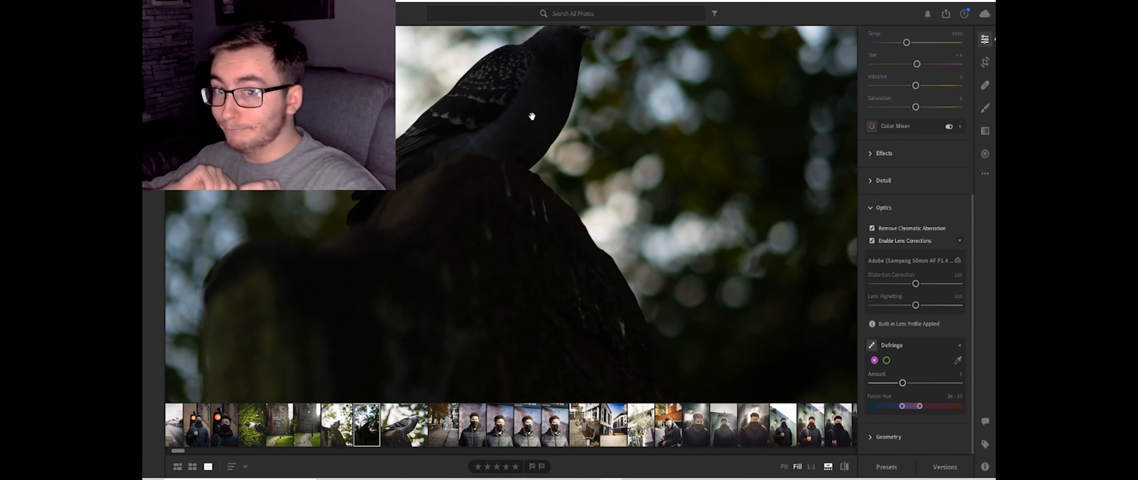
click(542, 96)
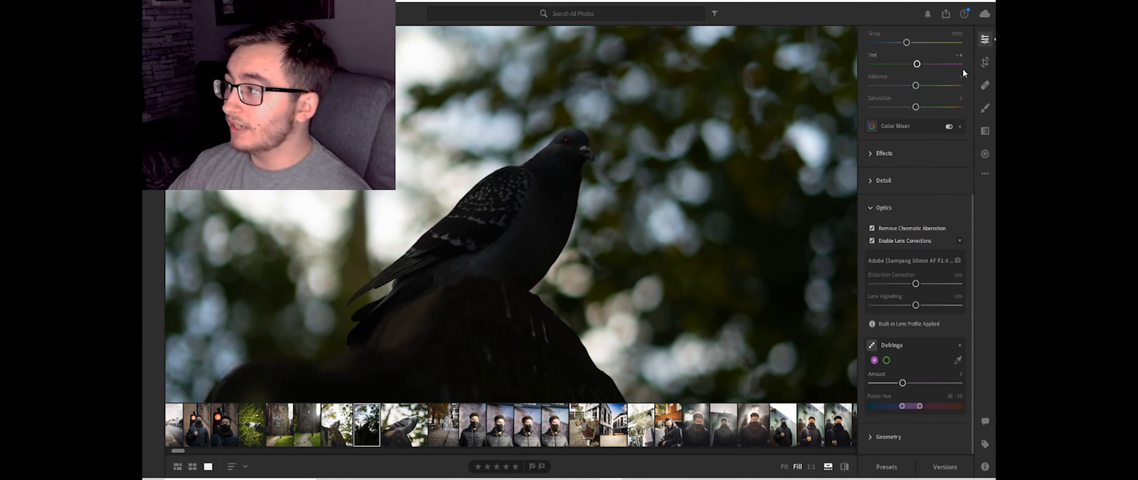
Crop the photo to a landscape section around the pigeon, keeping the full image width and removing the upper and lower areas.
click(986, 62)
drag(507, 30, 516, 166)
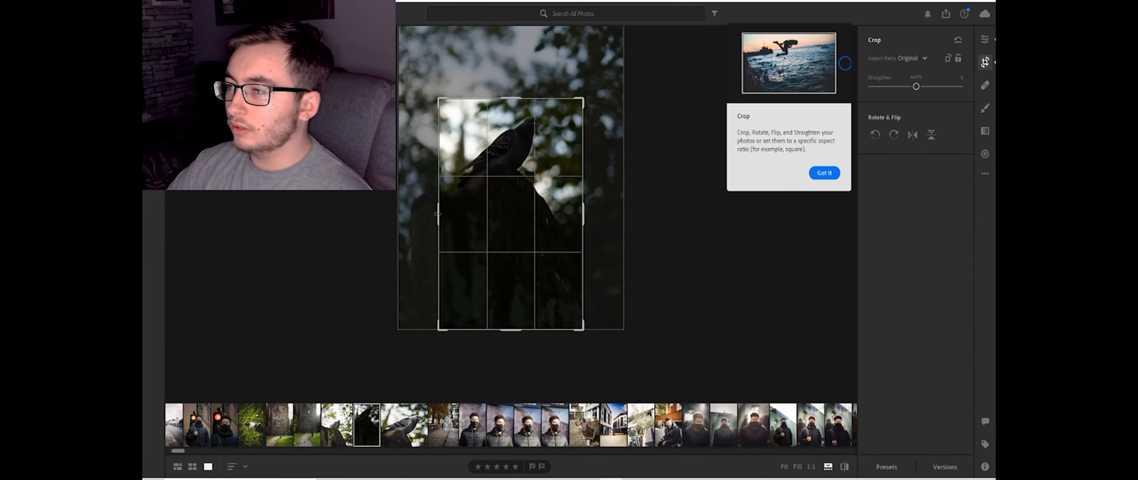
drag(437, 215, 395, 213)
drag(604, 212, 667, 209)
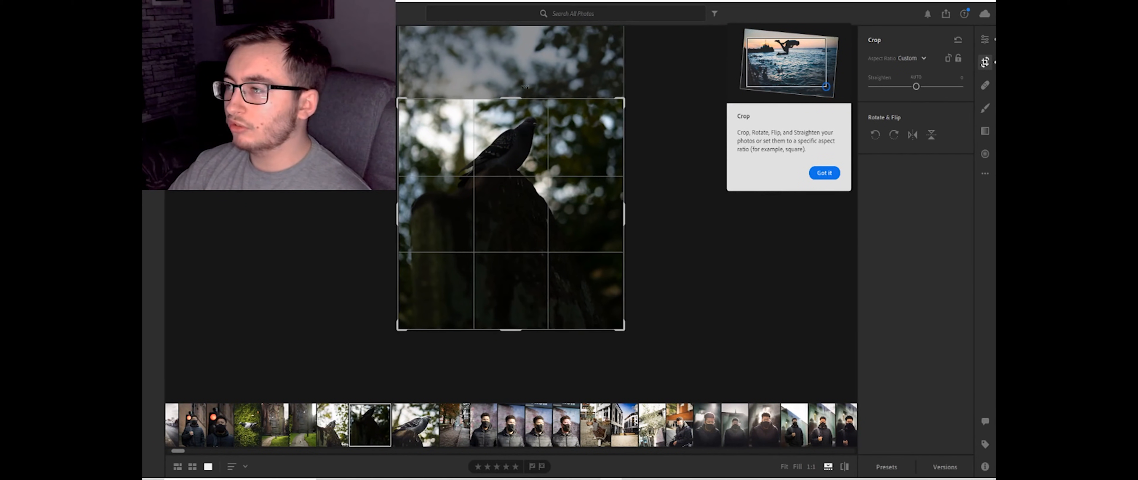
drag(513, 98, 513, 148)
drag(510, 210, 496, 293)
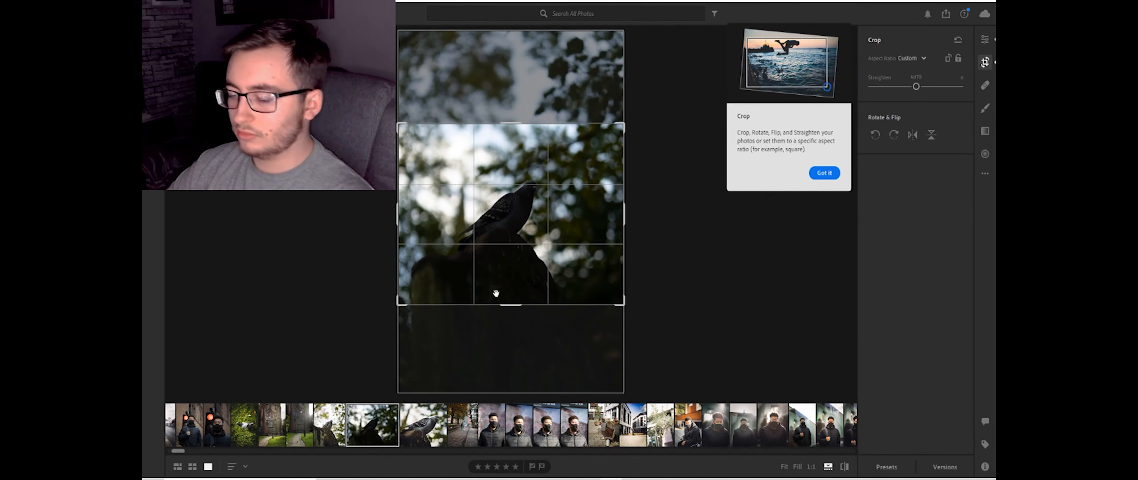
Rotate the photo clockwise by about 20 degrees within the crop, apply it and show the whole result.
drag(625, 265, 636, 317)
key(Return)
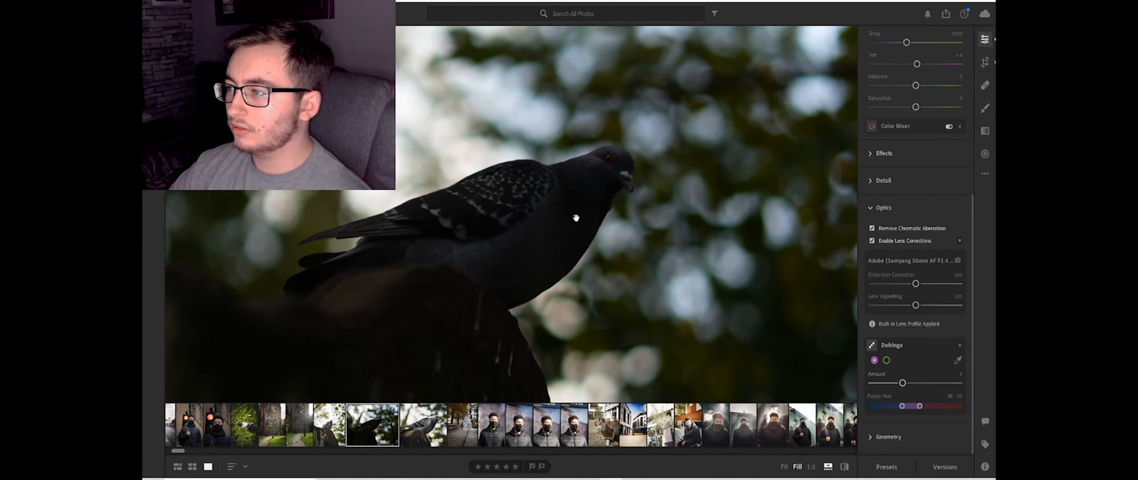
click(553, 210)
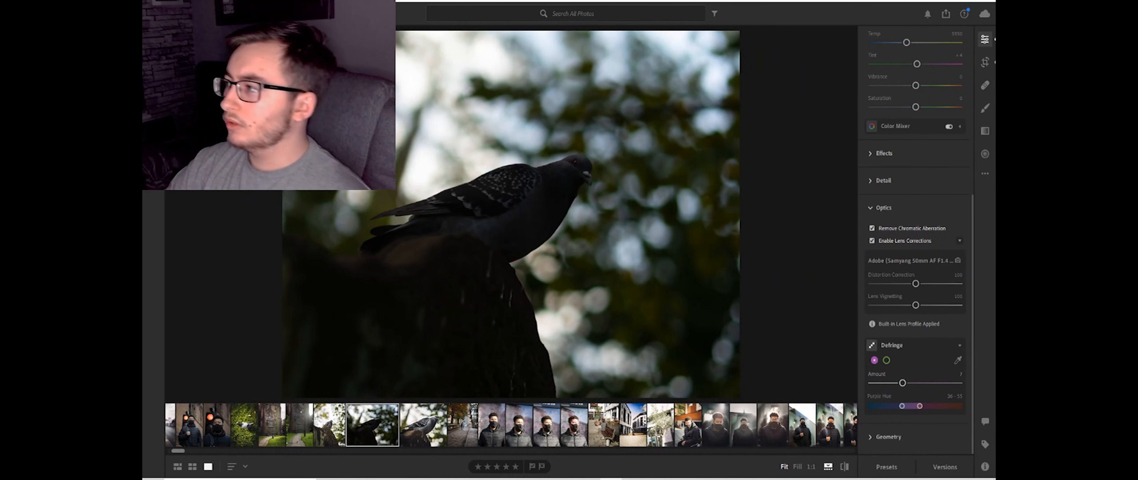
Narrow the crop by trimming the background in front of the pigeon, and apply it.
click(984, 63)
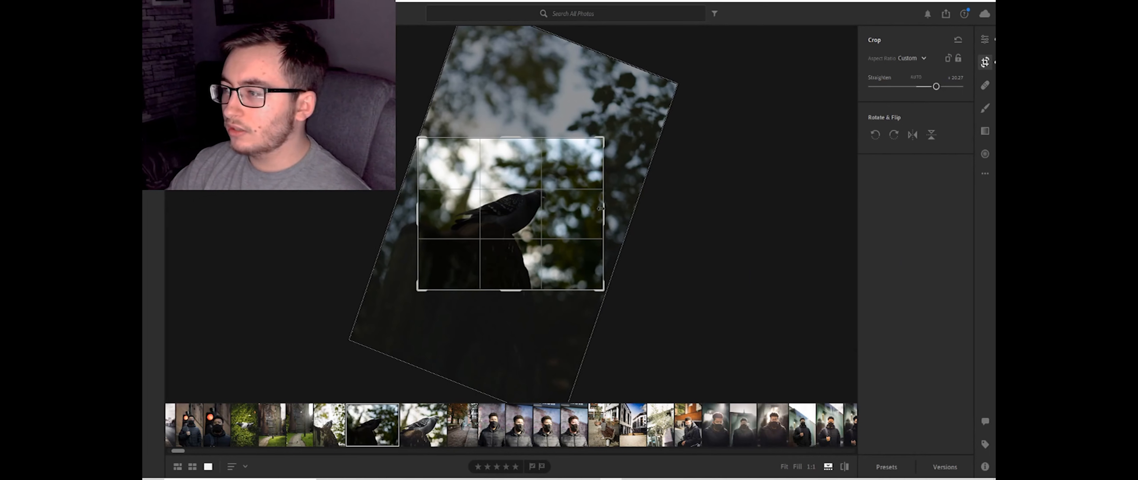
drag(595, 208, 562, 209)
key(e)
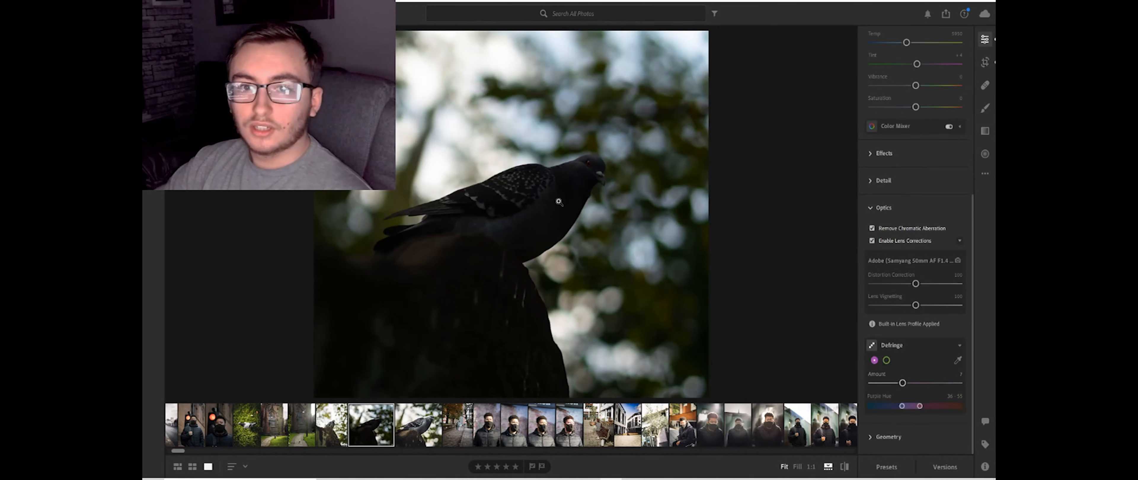
click(416, 419)
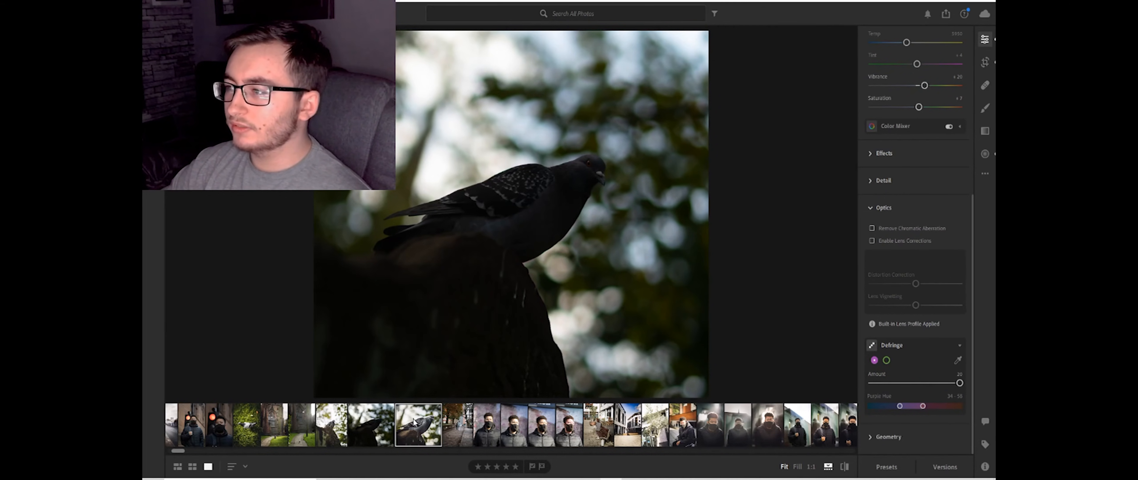
click(364, 429)
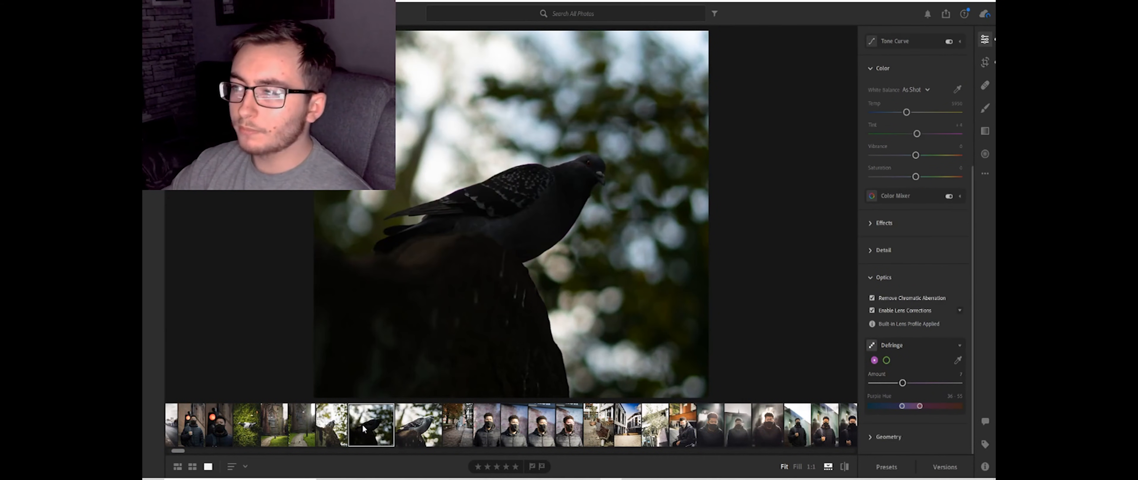
Check the crop and straighten angle of the already edited pigeon photo and return to the dark one.
click(415, 426)
click(985, 63)
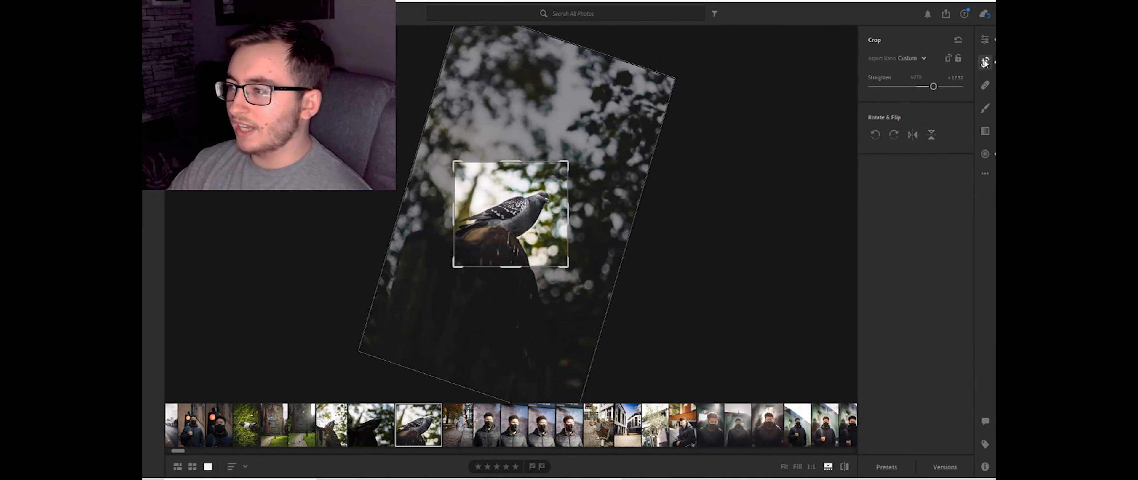
click(986, 62)
key(Left)
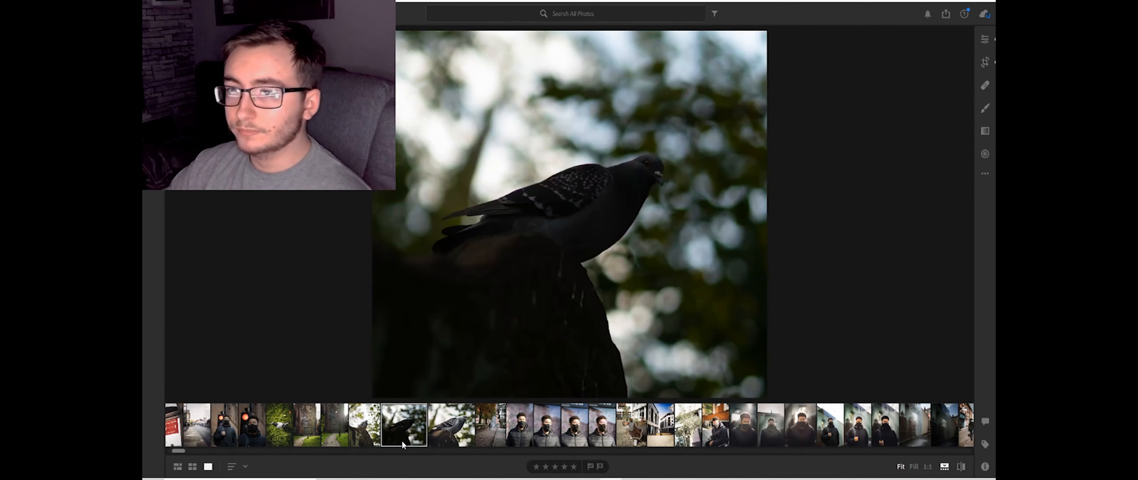
Tighten the dark photo's crop proportionally around the pigeon, reposition the picture inside it and apply the crop.
click(985, 62)
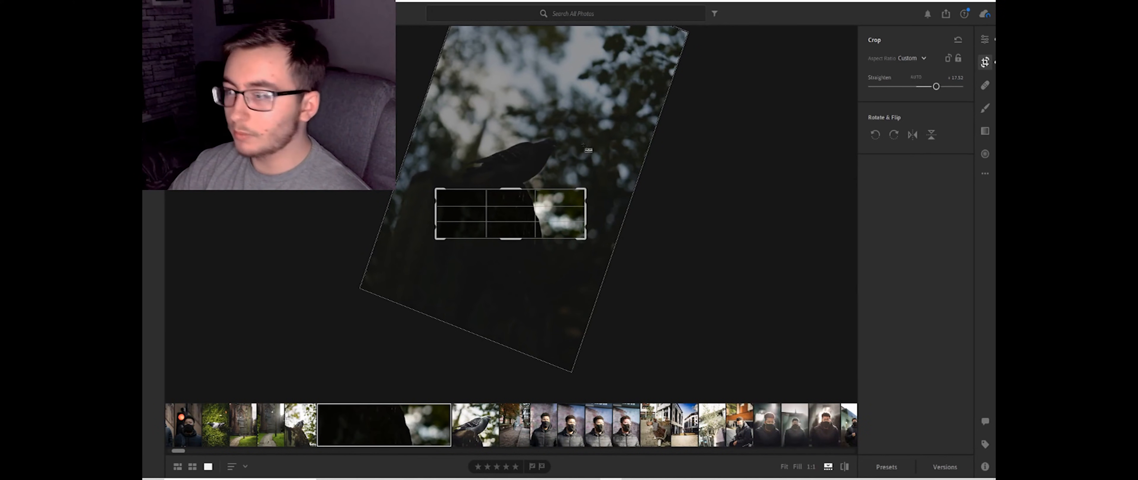
key(ctrl+z)
drag(588, 142, 566, 168)
key(ctrl+z)
click(958, 59)
drag(536, 235, 519, 250)
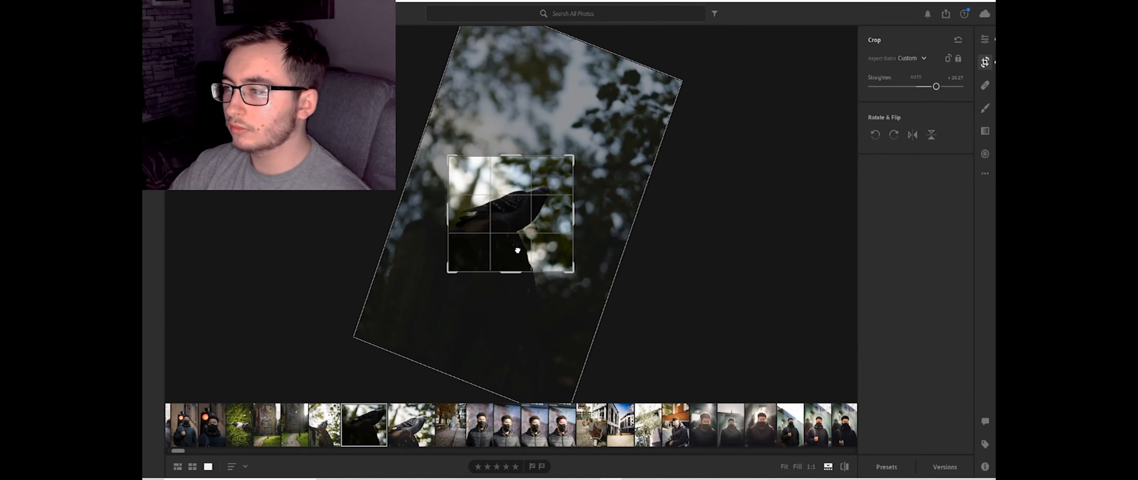
key(Return)
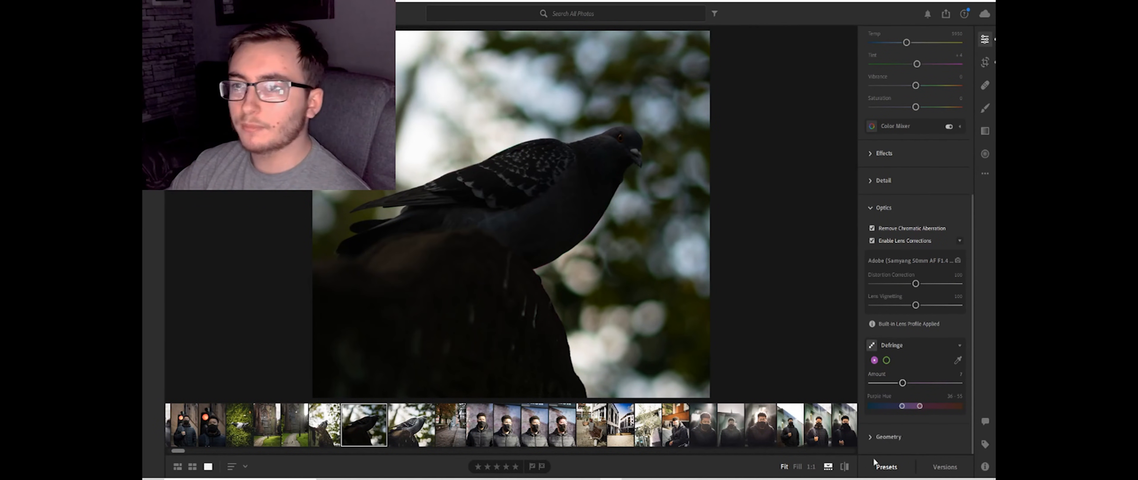
Compare the HodsonMedia - Earth and Dark Moods user presets, apply Hodsonmedia - Dark Moods, and apply the automatic tone settings.
click(883, 468)
click(799, 168)
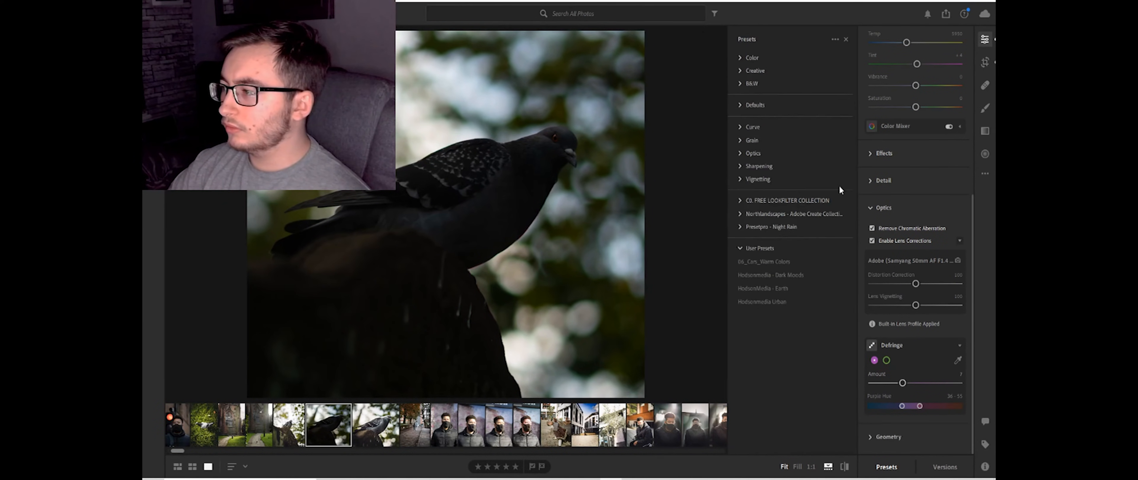
click(776, 275)
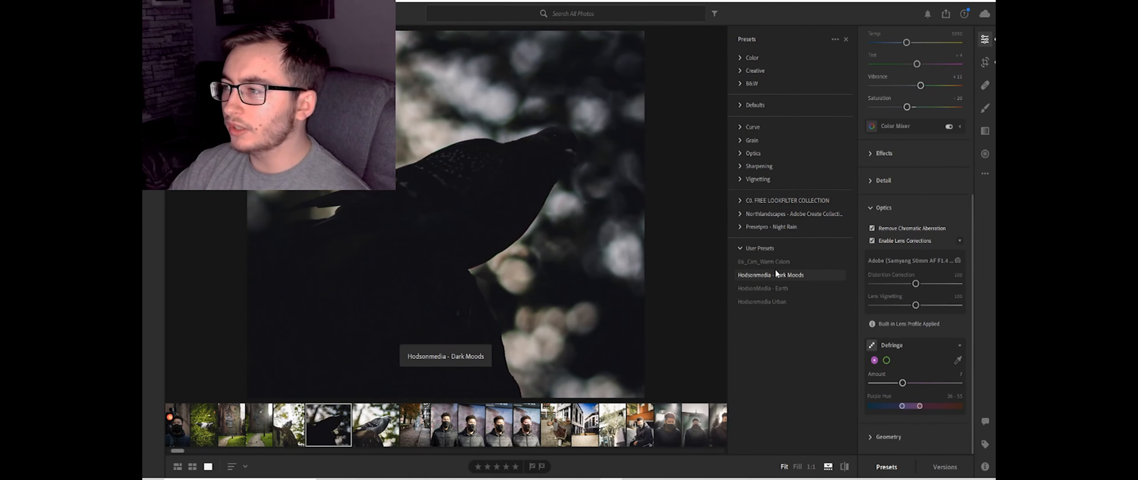
click(773, 289)
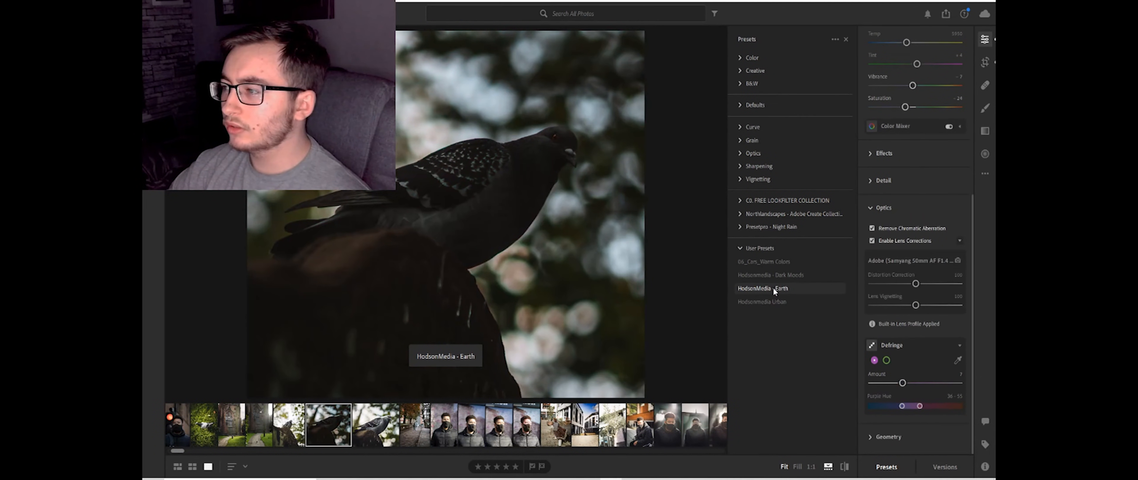
click(774, 278)
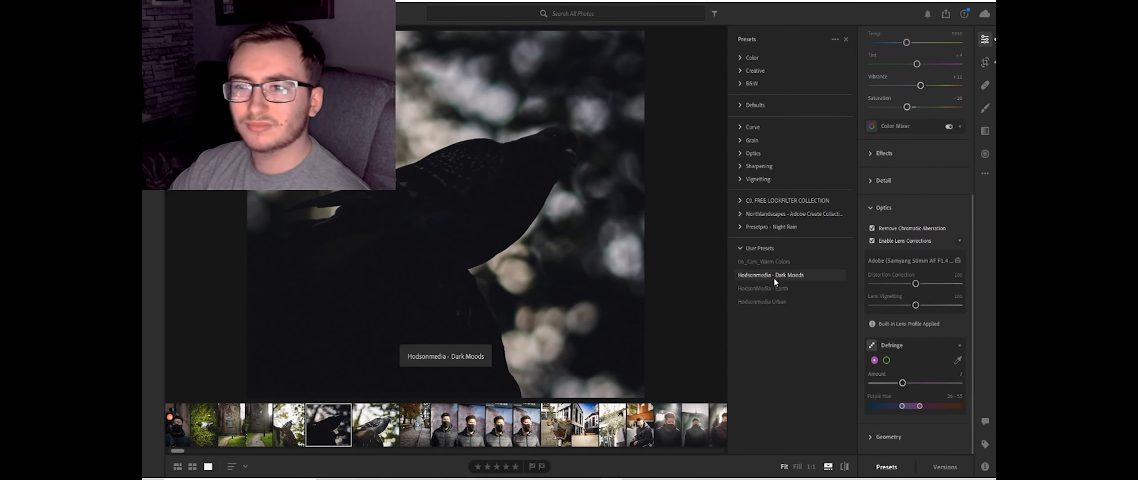
click(774, 278)
scroll(899, 100, up, 5)
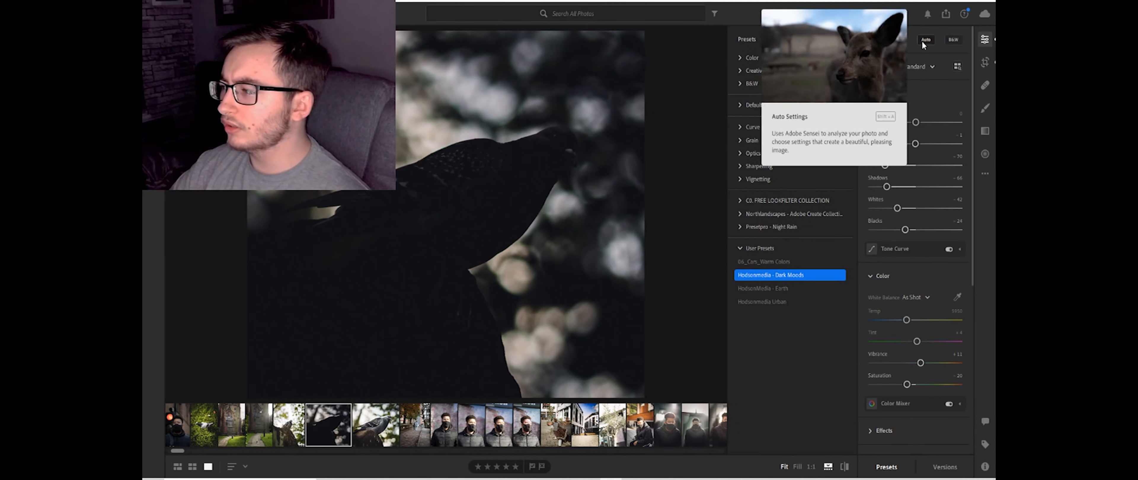
click(923, 41)
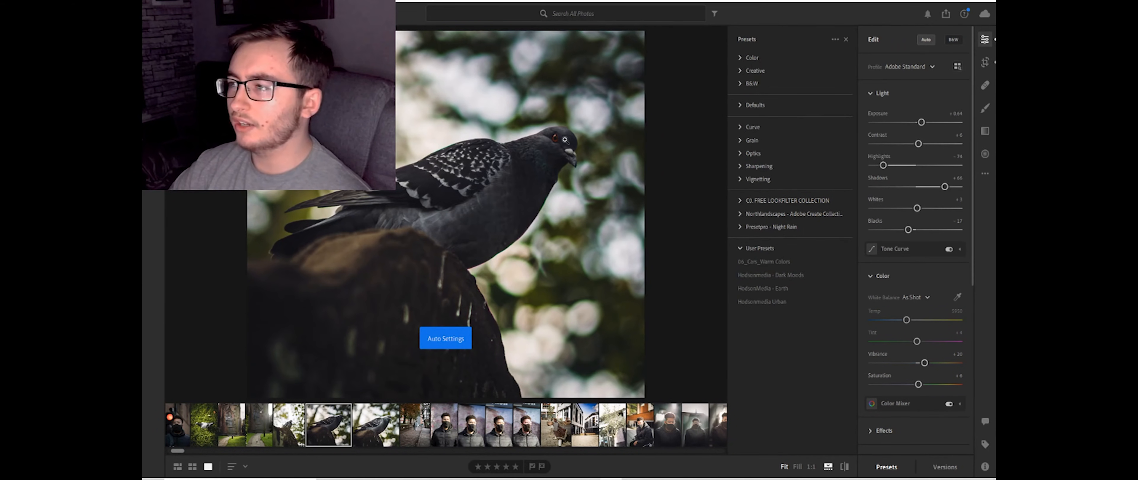
Compare the pigeon's eye close up with the already edited photo and select that photo's radial gradient on the eye.
click(563, 139)
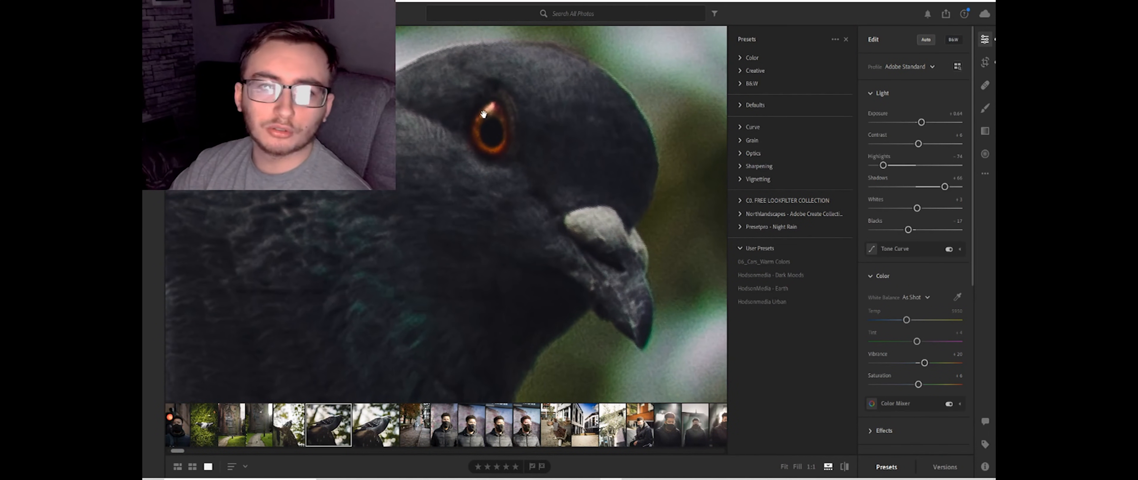
key(Right)
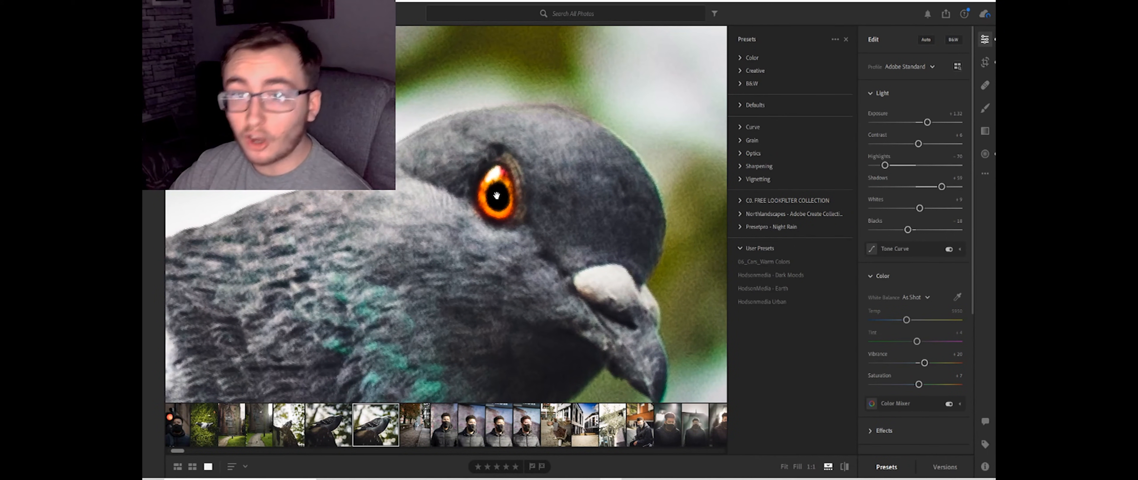
click(984, 155)
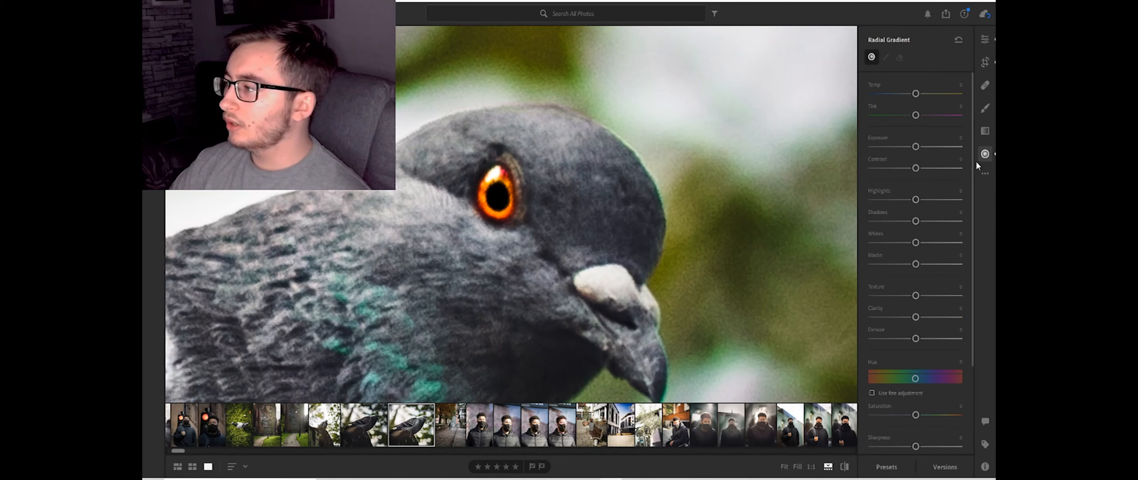
click(496, 190)
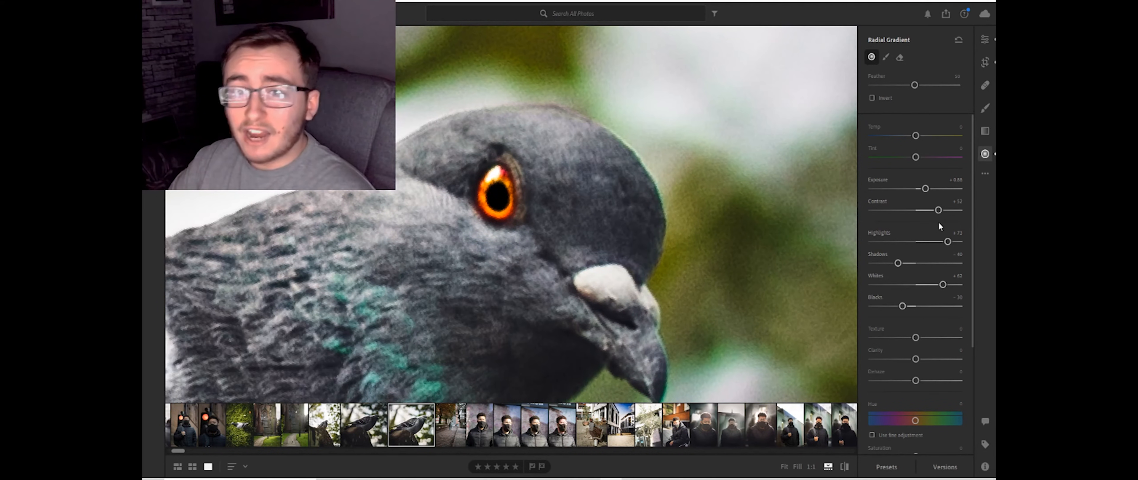
Try a contrast of 21 and shadows of -57 on the eye's radial gradient, undoing each change.
scroll(970, 187, down, 1)
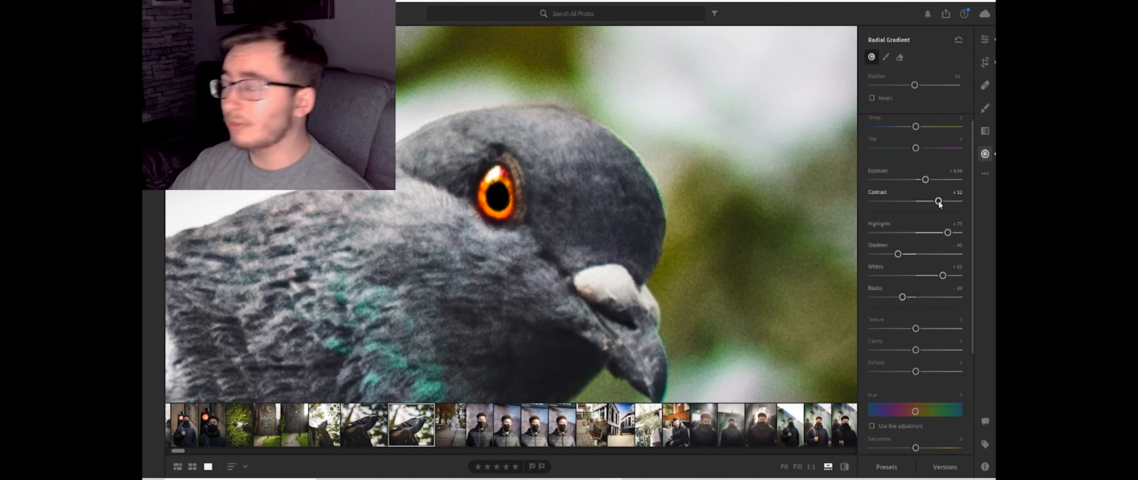
mouse_move(939, 201)
mouse_down()
mouse_move(887, 202)
mouse_move(925, 202)
mouse_up()
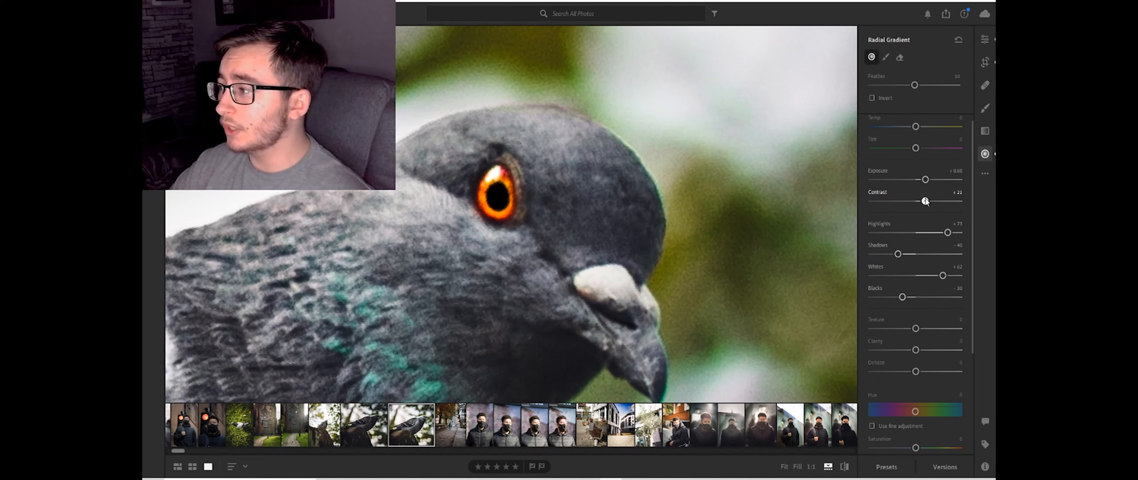
key(ctrl+z)
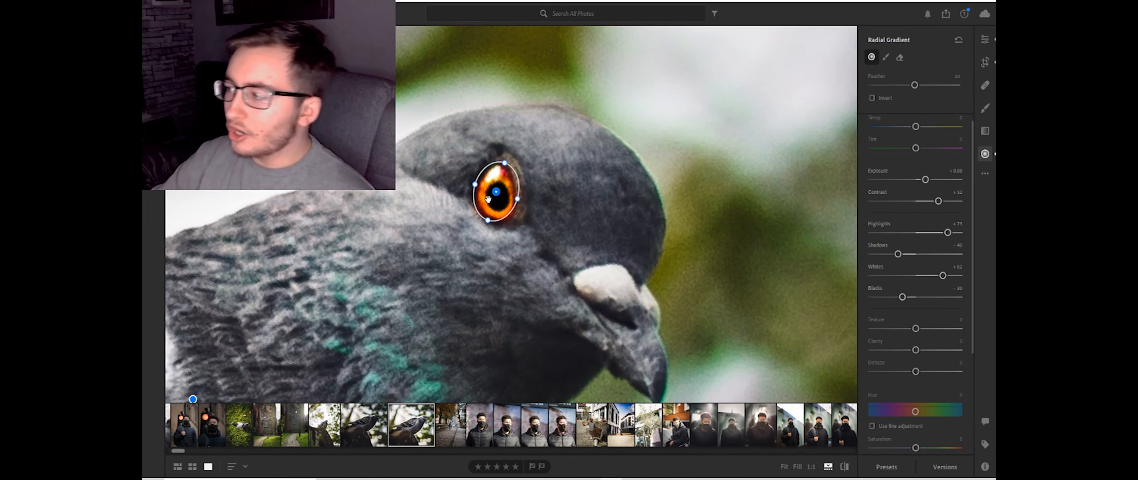
mouse_move(899, 254)
mouse_down()
mouse_move(934, 256)
mouse_move(891, 253)
mouse_up()
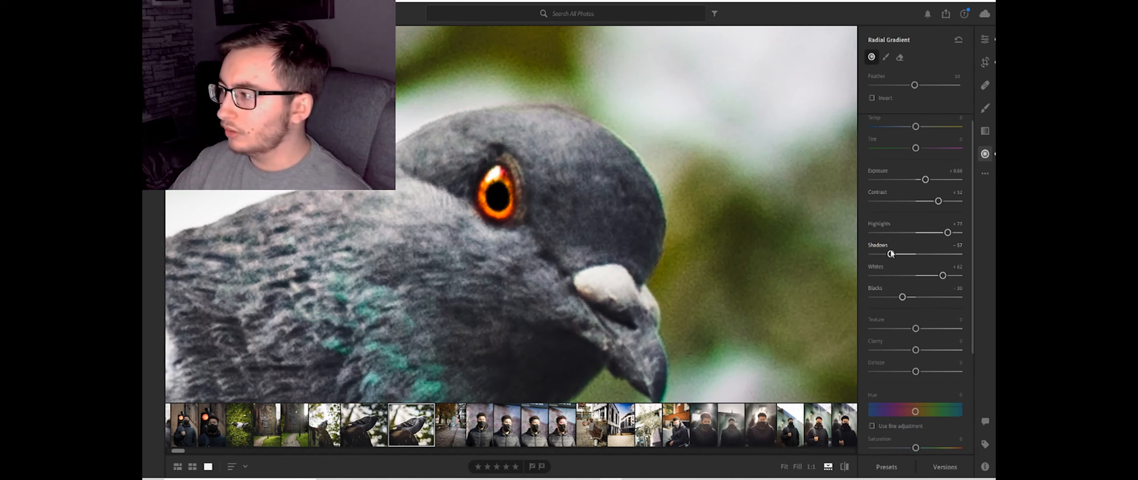
key(ctrl+z)
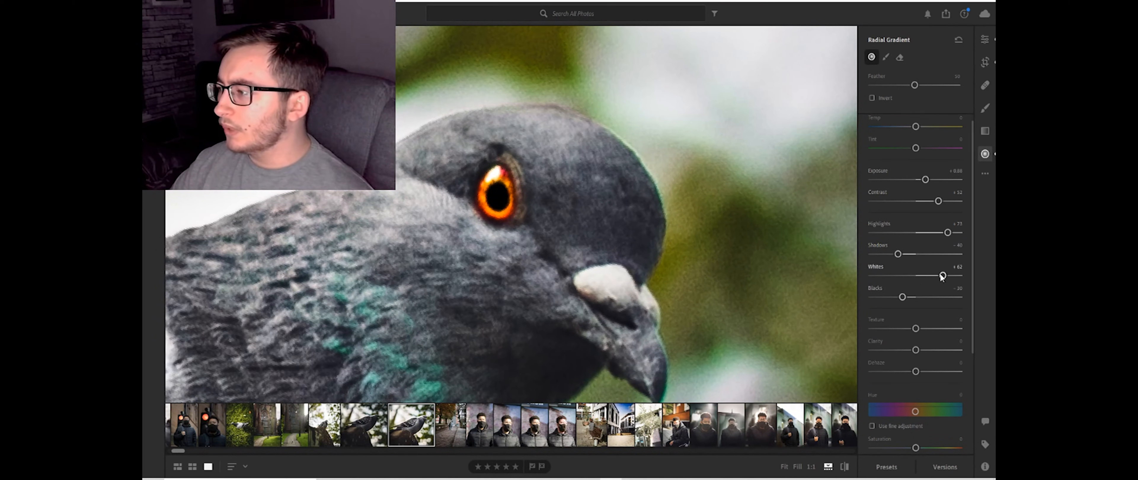
Try whites of 67 and -100 on the eye's radial gradient, view the whole pigeon and undo the whites change.
mouse_move(942, 275)
mouse_down()
mouse_move(891, 263)
mouse_move(944, 274)
mouse_up()
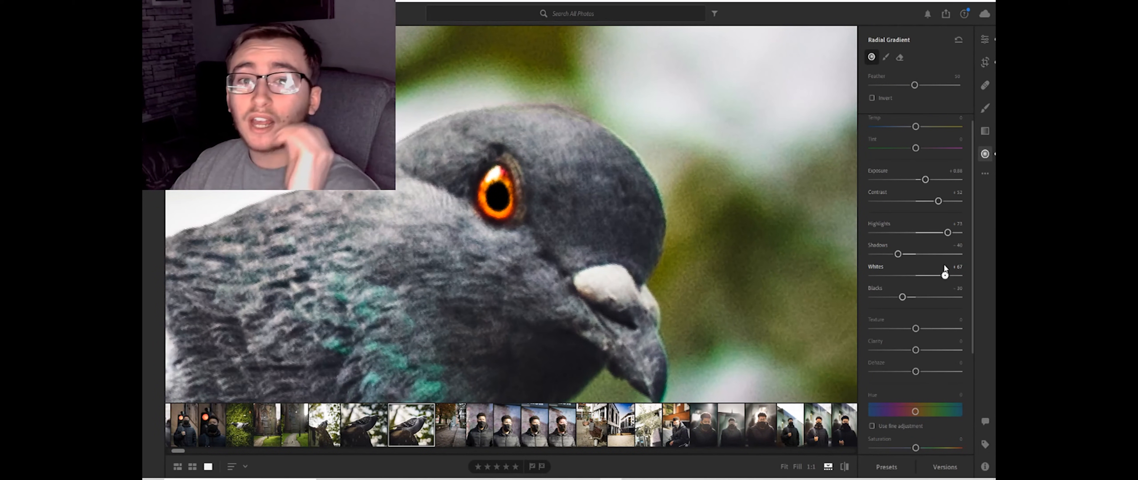
drag(945, 267, 880, 264)
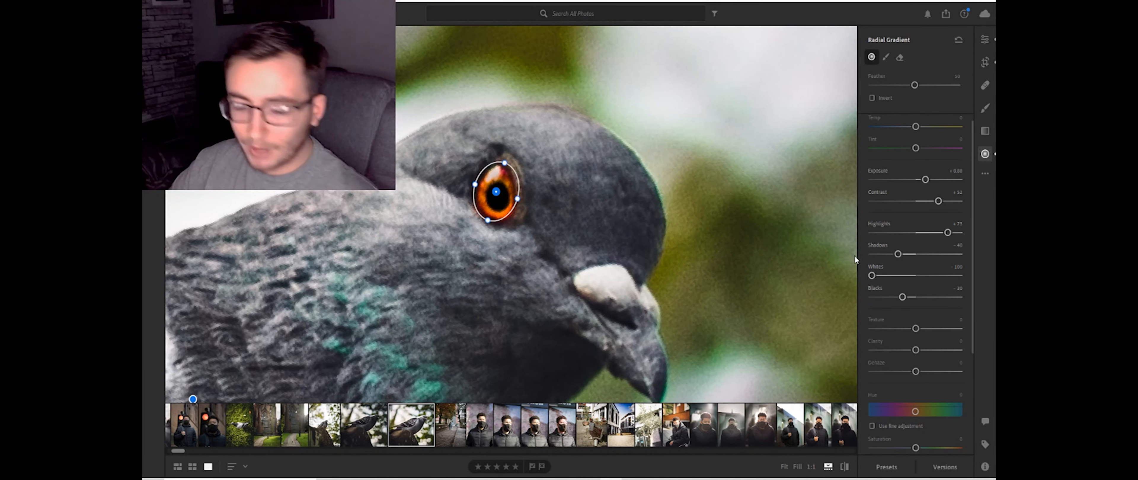
key(z)
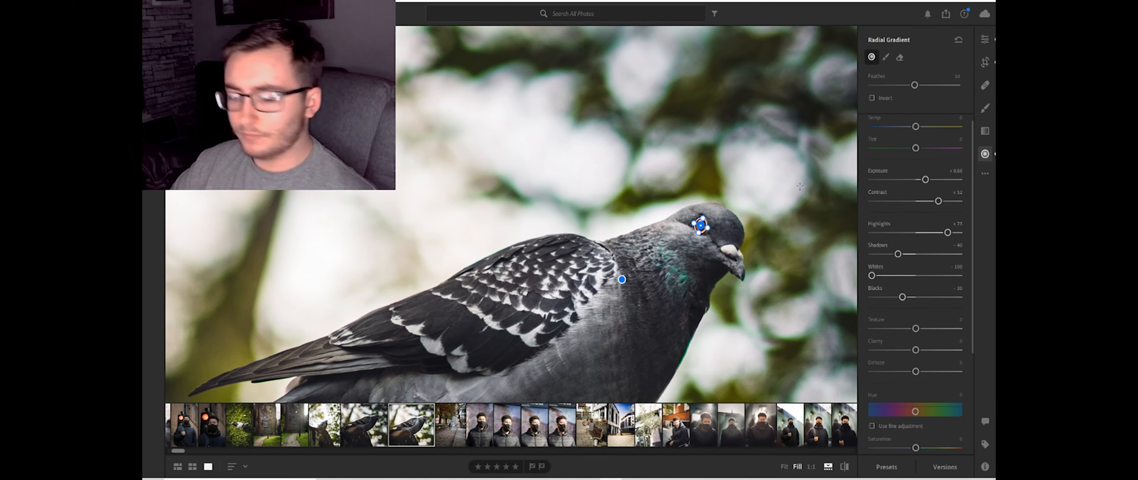
key(ctrl+z)
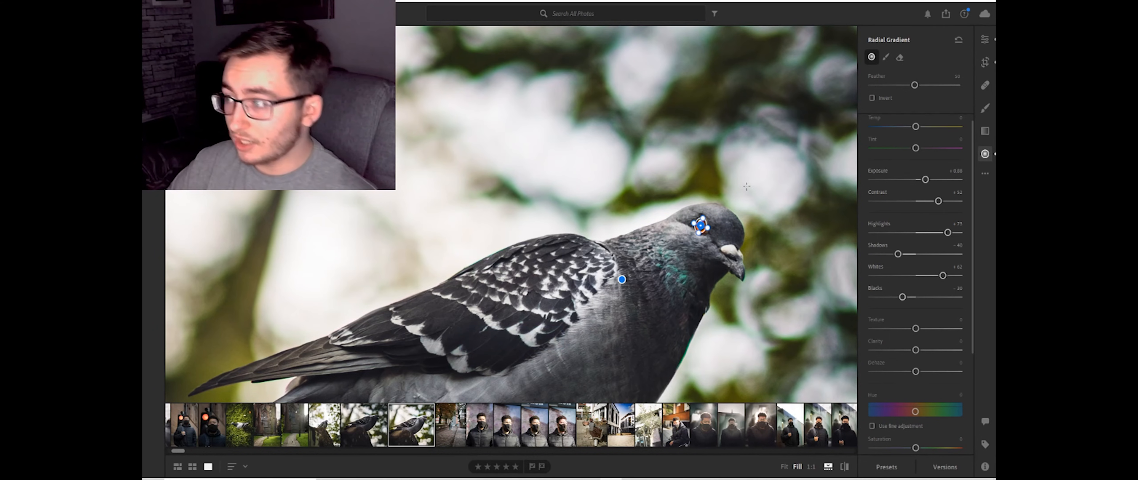
Try blacks of 42 on the eye's radial gradient and undo the blacks change.
scroll(732, 212, up, 5)
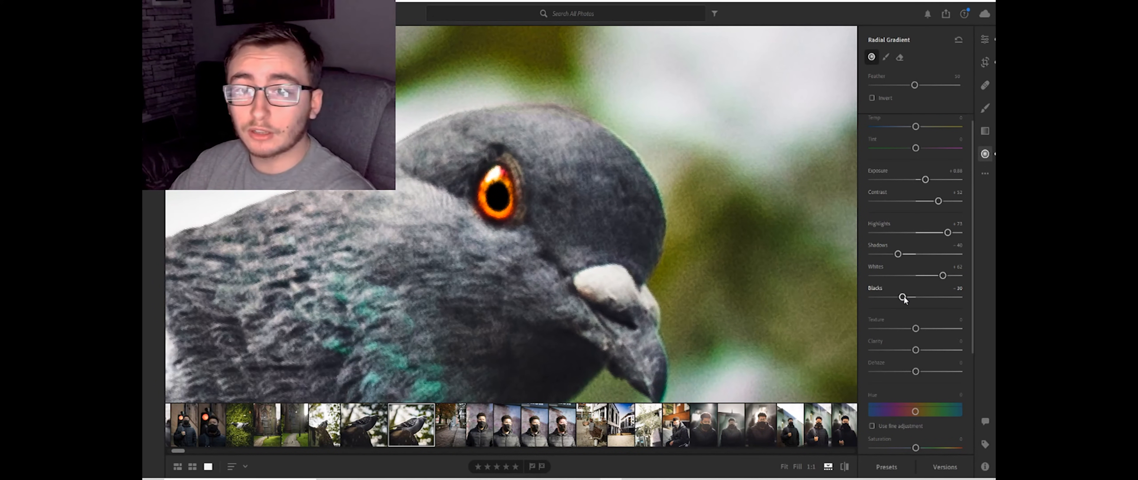
drag(904, 298, 935, 297)
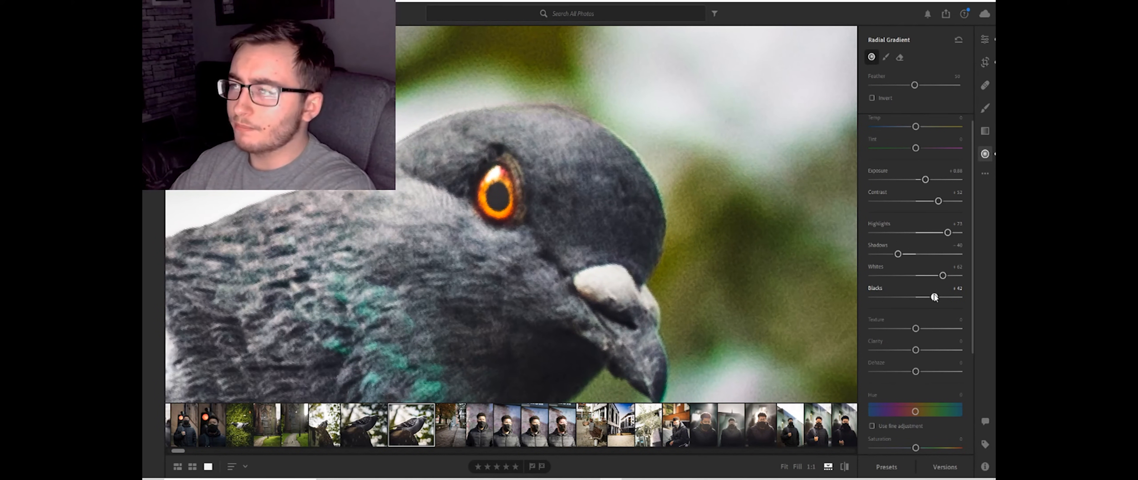
drag(943, 293, 908, 290)
key(ctrl+z)
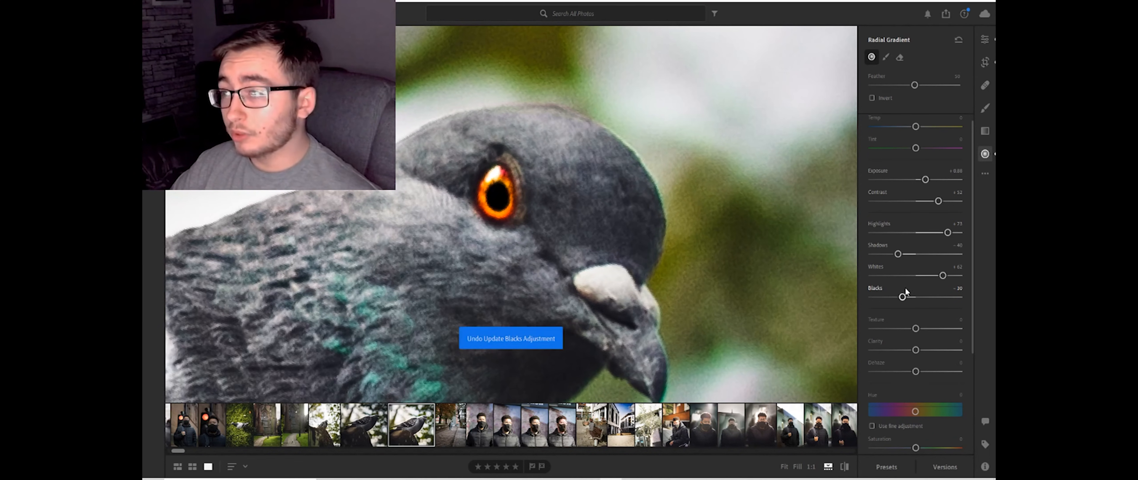
Return to the general edit settings and examine the edited eye both close up and in the whole photo.
scroll(658, 224, down, 6)
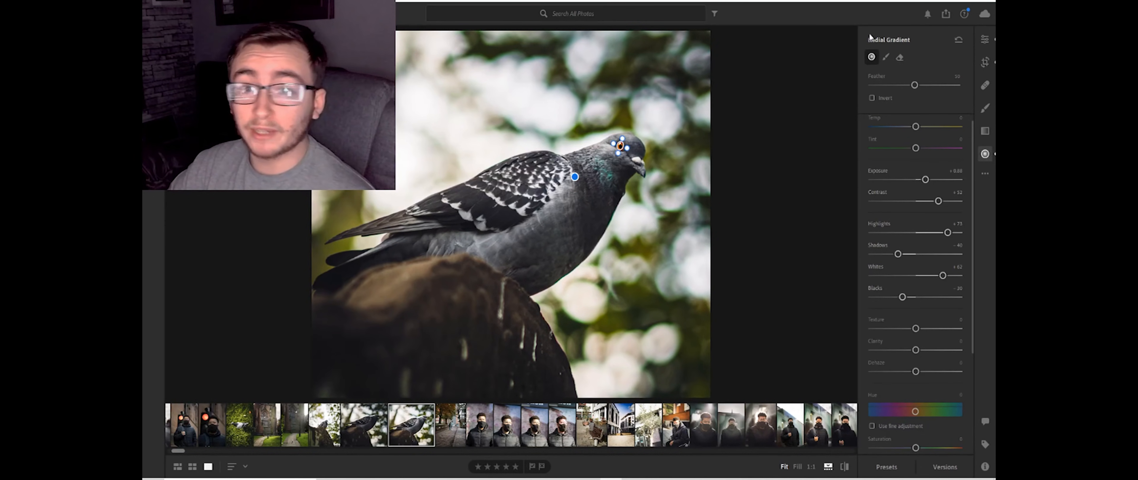
click(981, 40)
click(623, 145)
drag(602, 194, 616, 180)
click(609, 184)
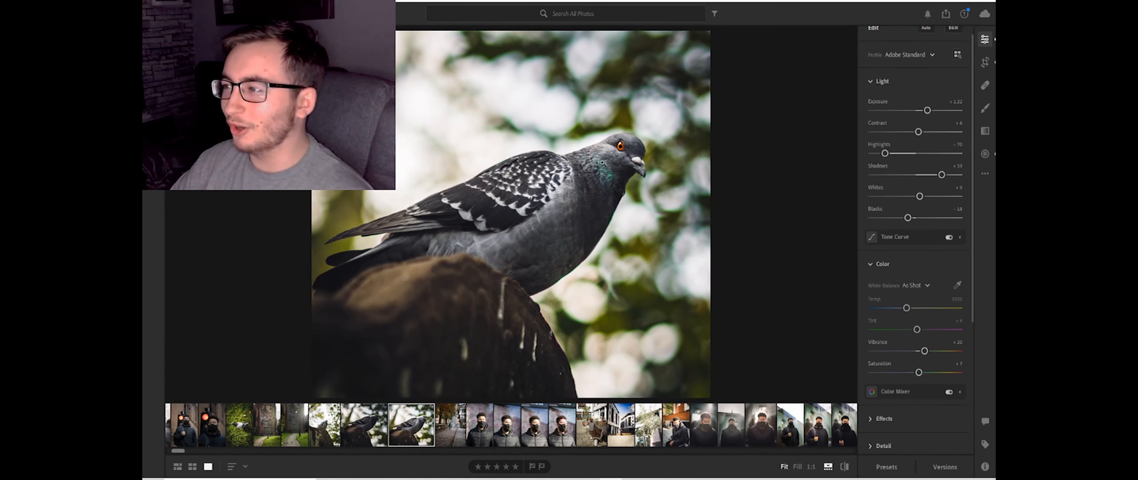
click(620, 146)
click(619, 146)
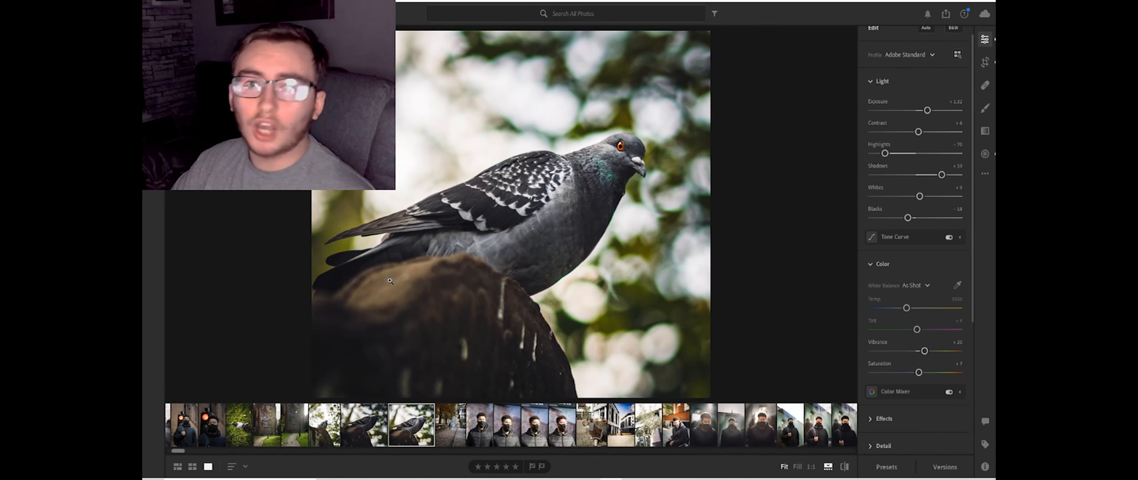
Raise the exposure of the darker pigeon photo and set its contrast to 37.
click(380, 428)
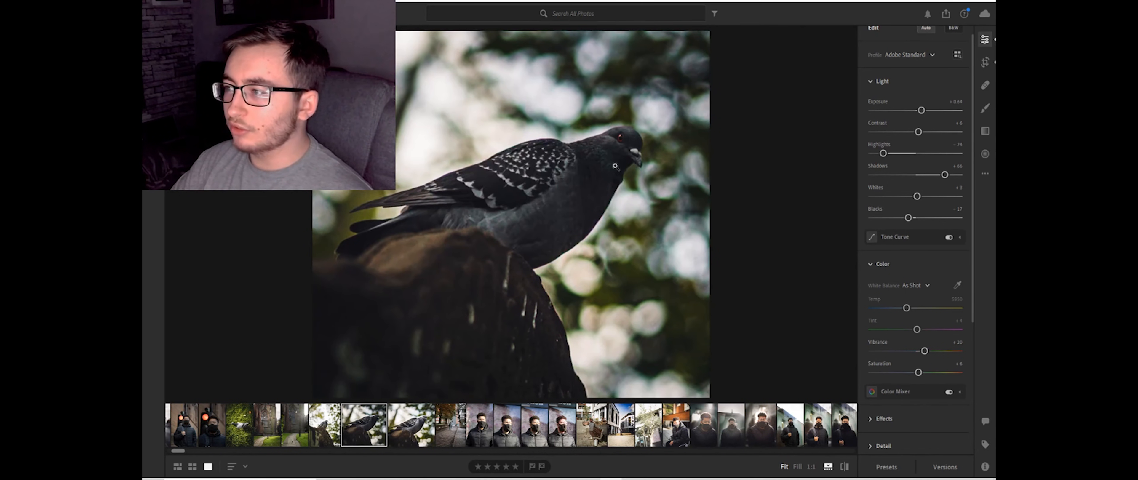
click(622, 145)
drag(922, 107, 928, 129)
drag(926, 107, 932, 128)
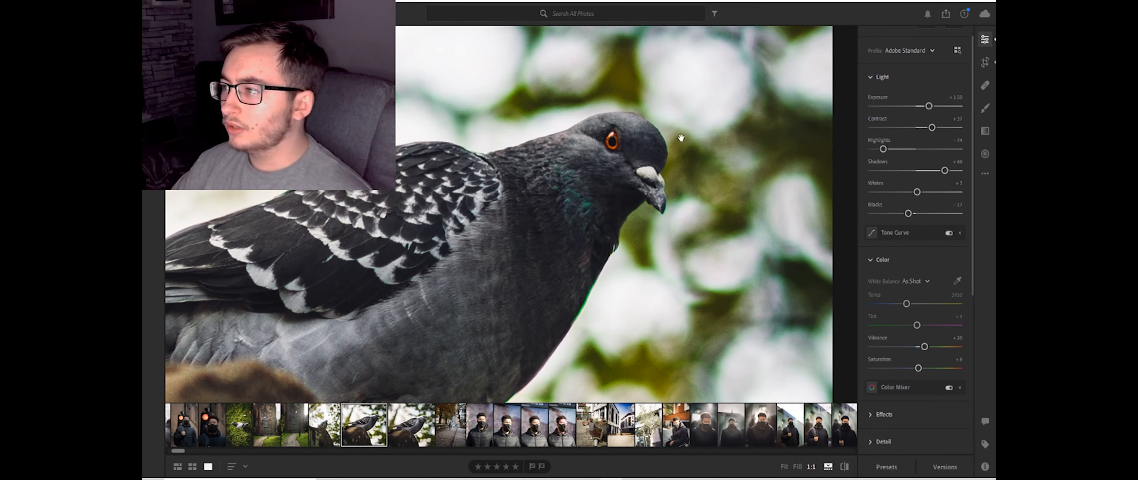
Review the whole brightened pigeon and examine its wing and tail feathers at close range.
click(635, 156)
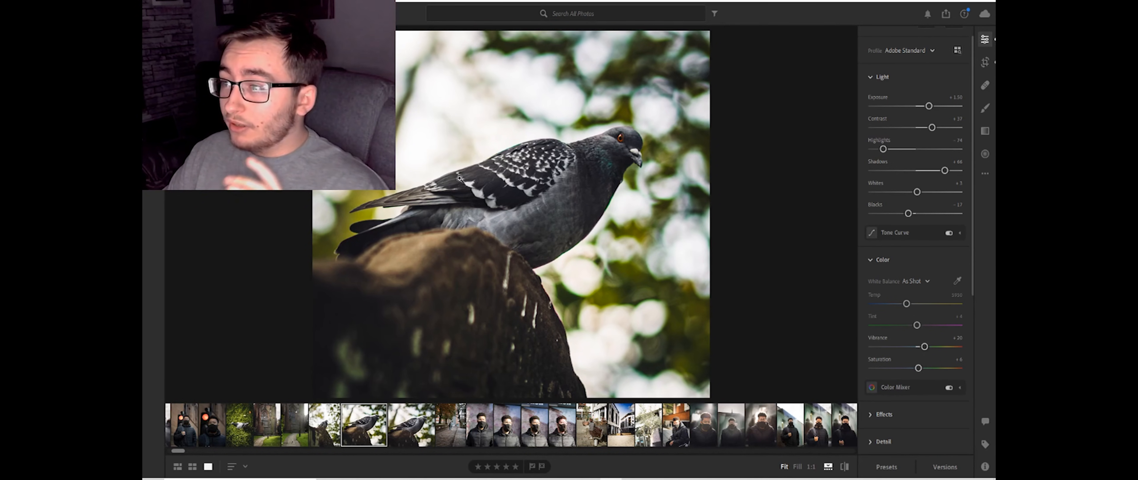
click(462, 192)
drag(444, 177, 446, 201)
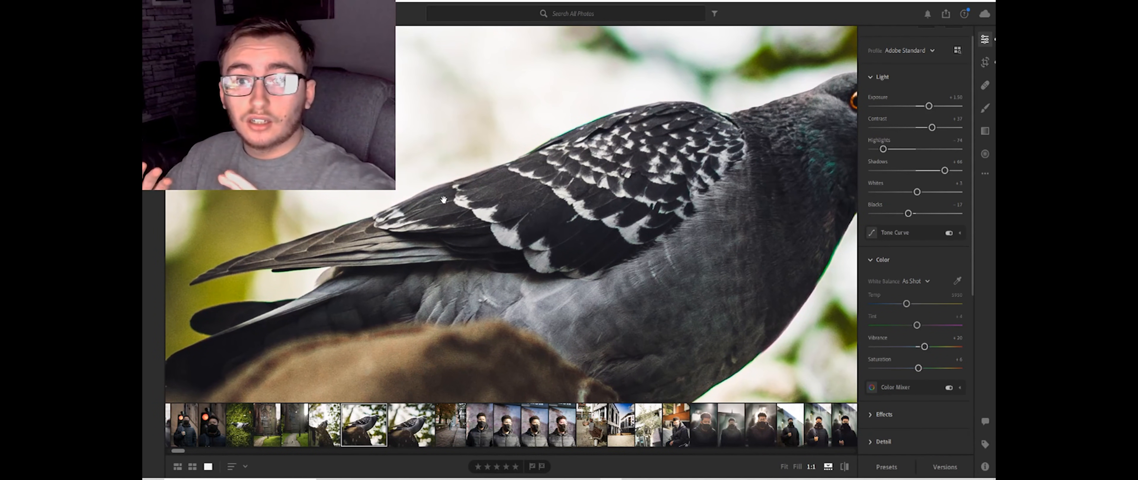